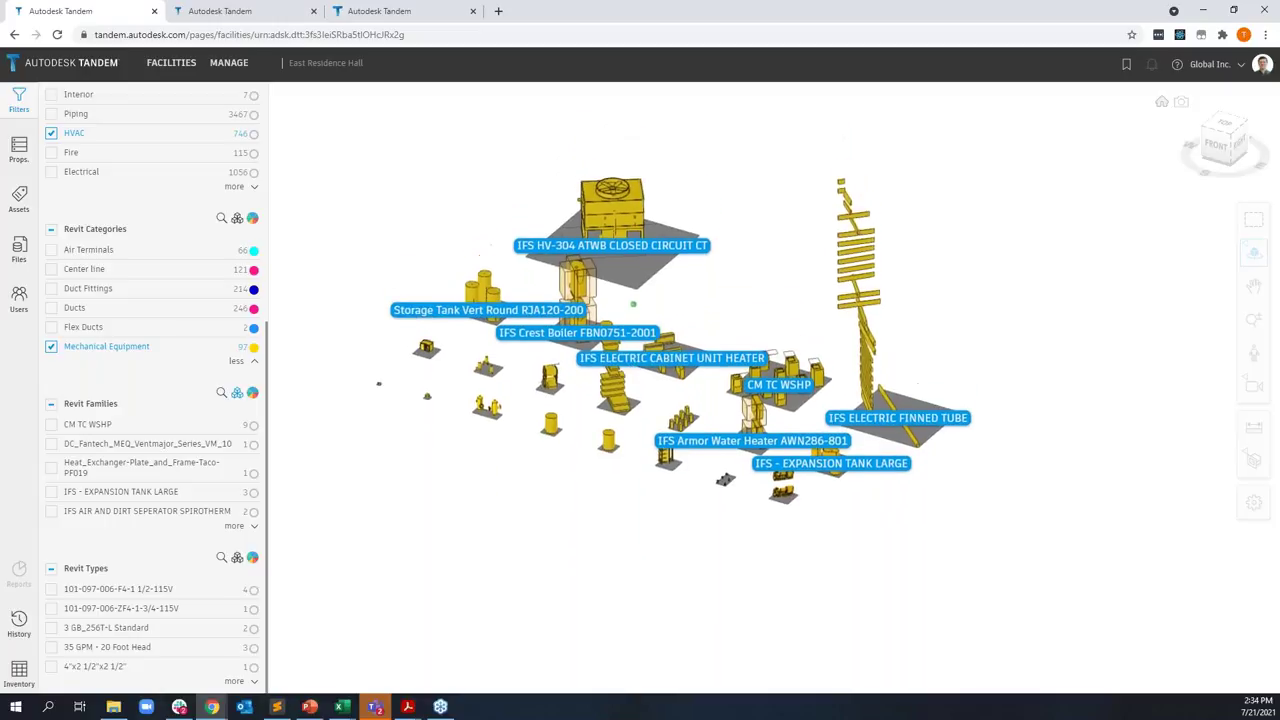
# Save the current clustered mechanical equipment display as a view named "Mech by cluster"
pyautogui.click(1126, 65)
pyautogui.click(1035, 137)
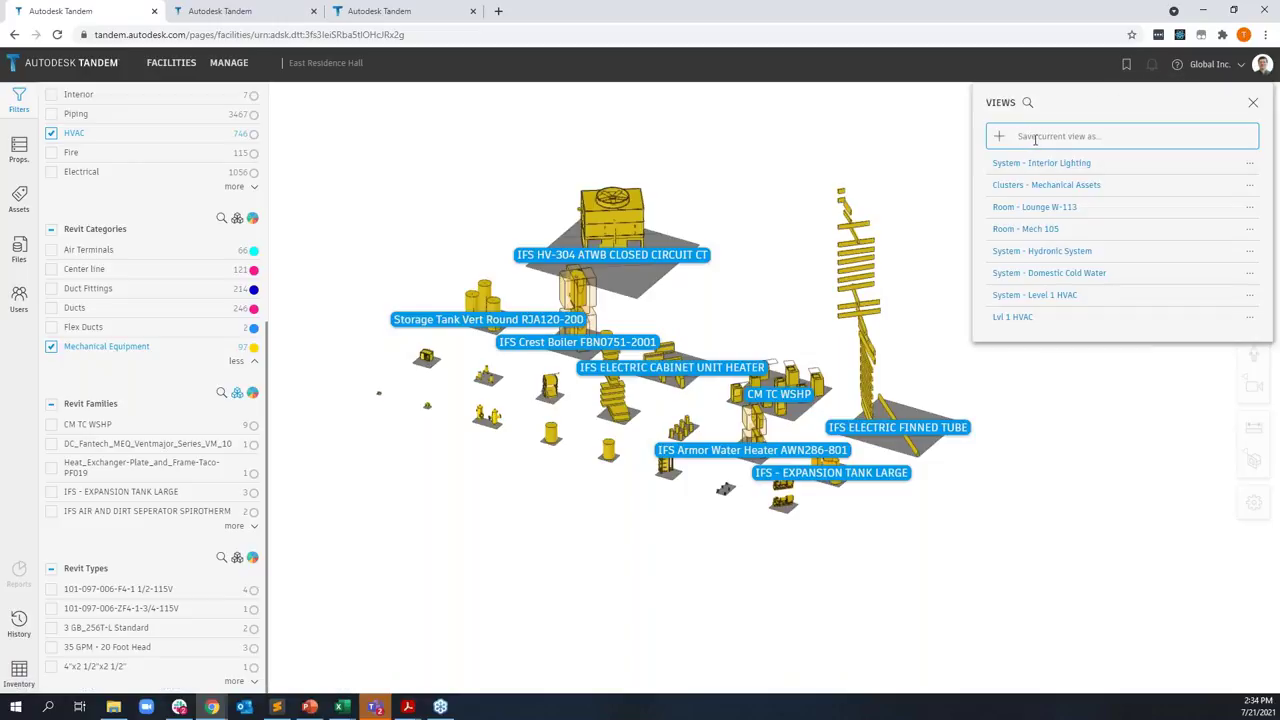
pyautogui.write('Mech by cluster')
pyautogui.press('Return')
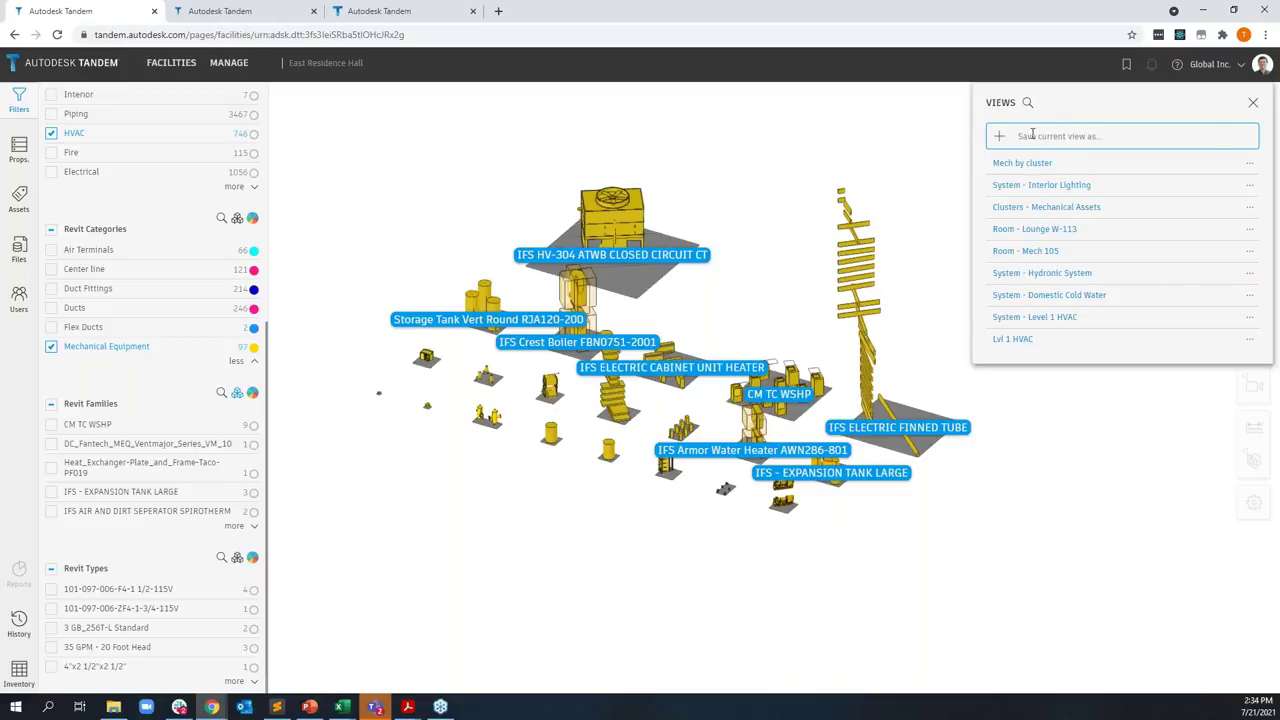
# Look through the saved views System - Interior Lighting, Clusters - Mechanical Assets and Room - Lounge W-113 in turn
pyautogui.click(1055, 190)
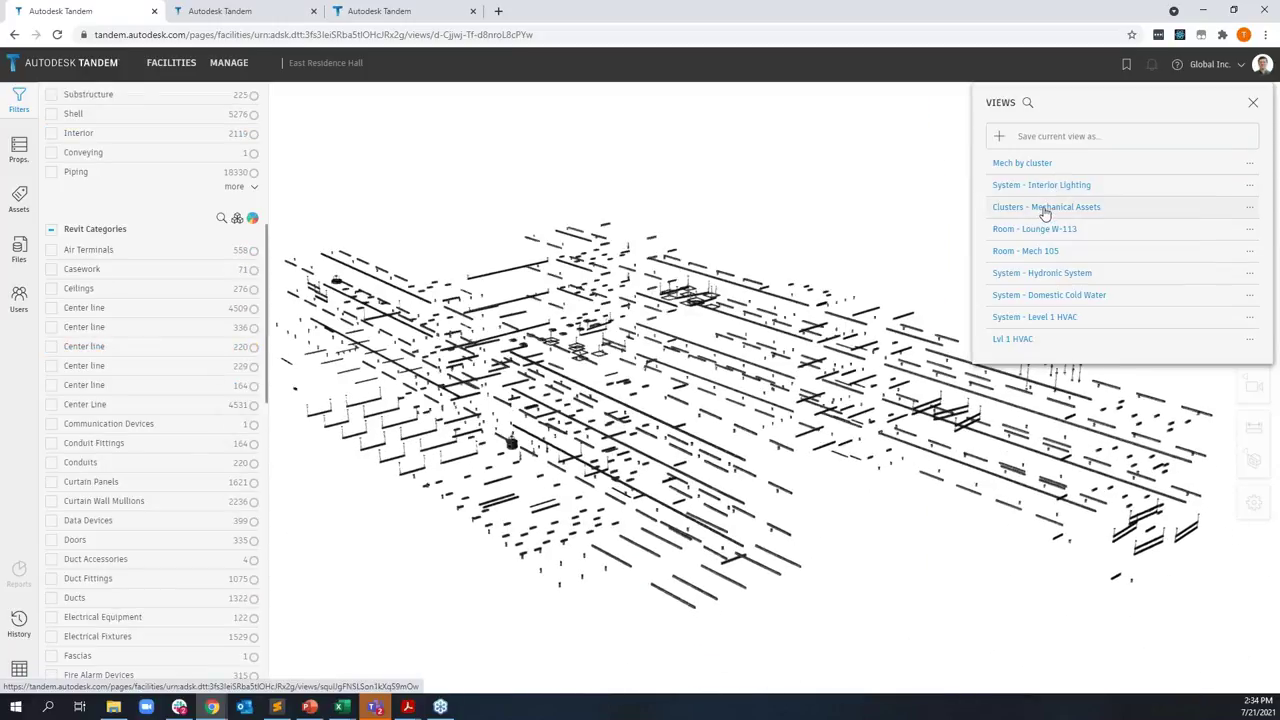
pyautogui.click(1054, 207)
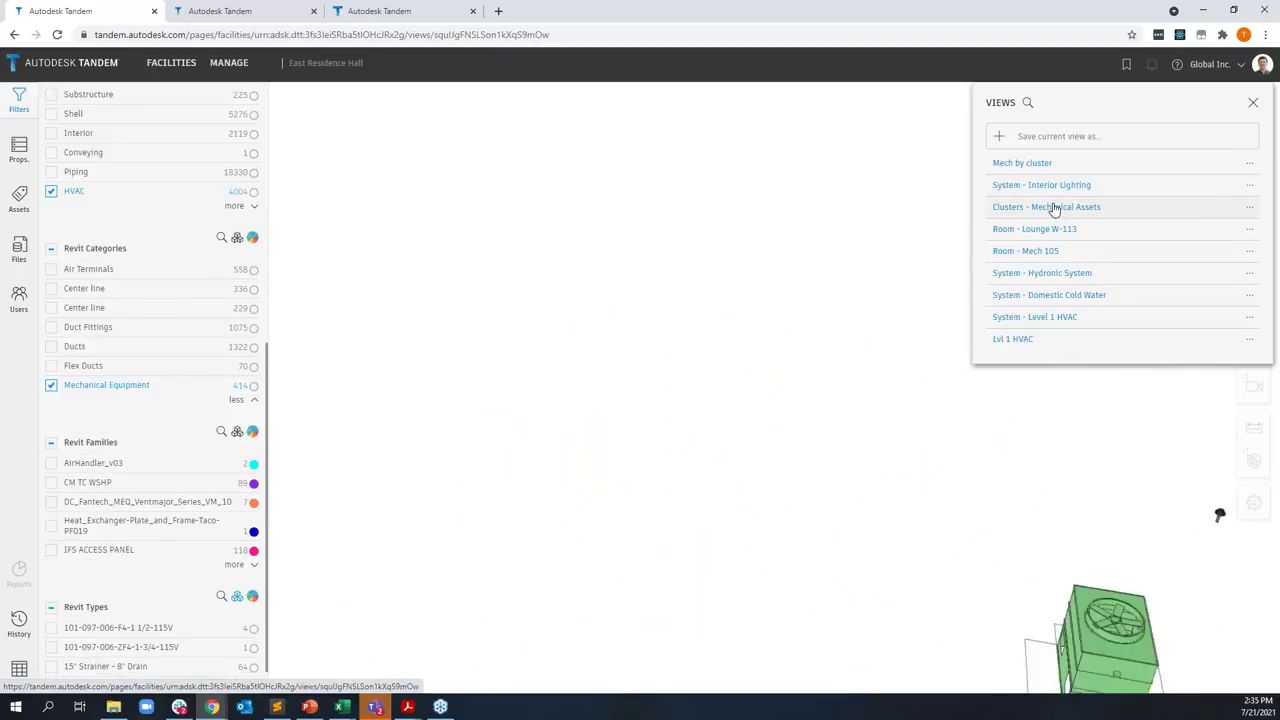
pyautogui.click(1050, 229)
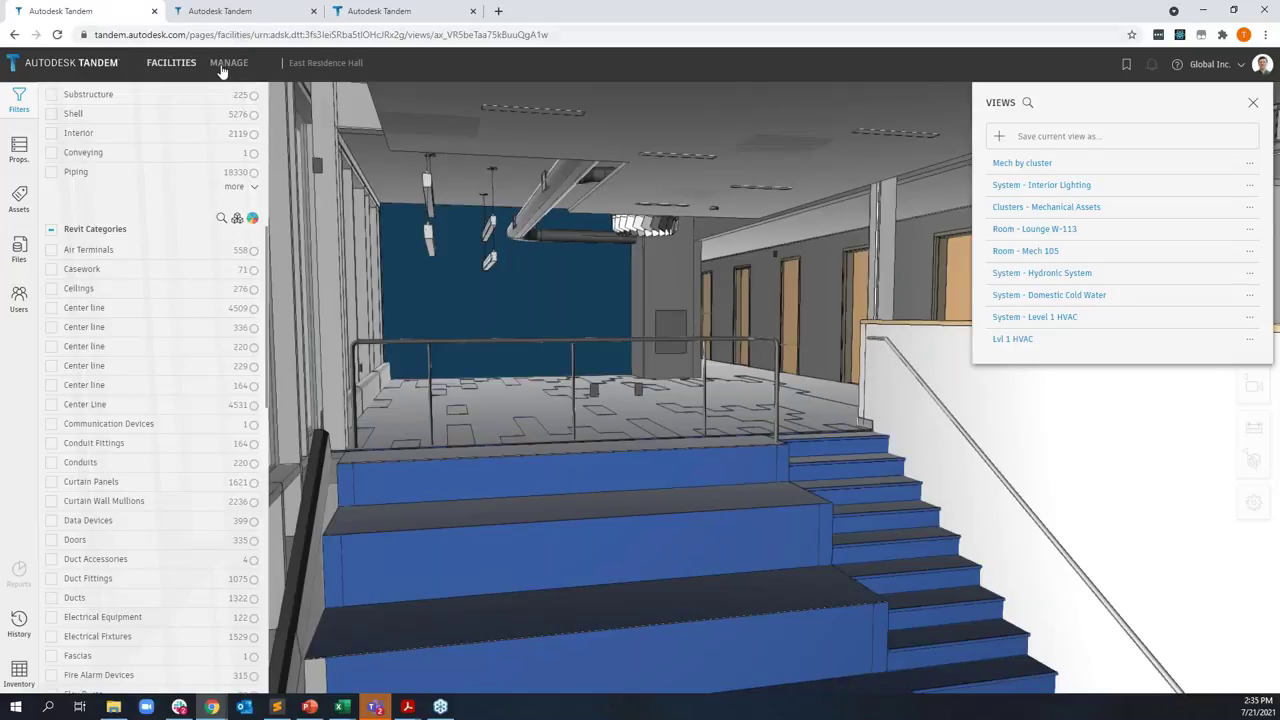
# Go to the classification systems management page and display the Uniclass 2015 classification
pyautogui.click(226, 66)
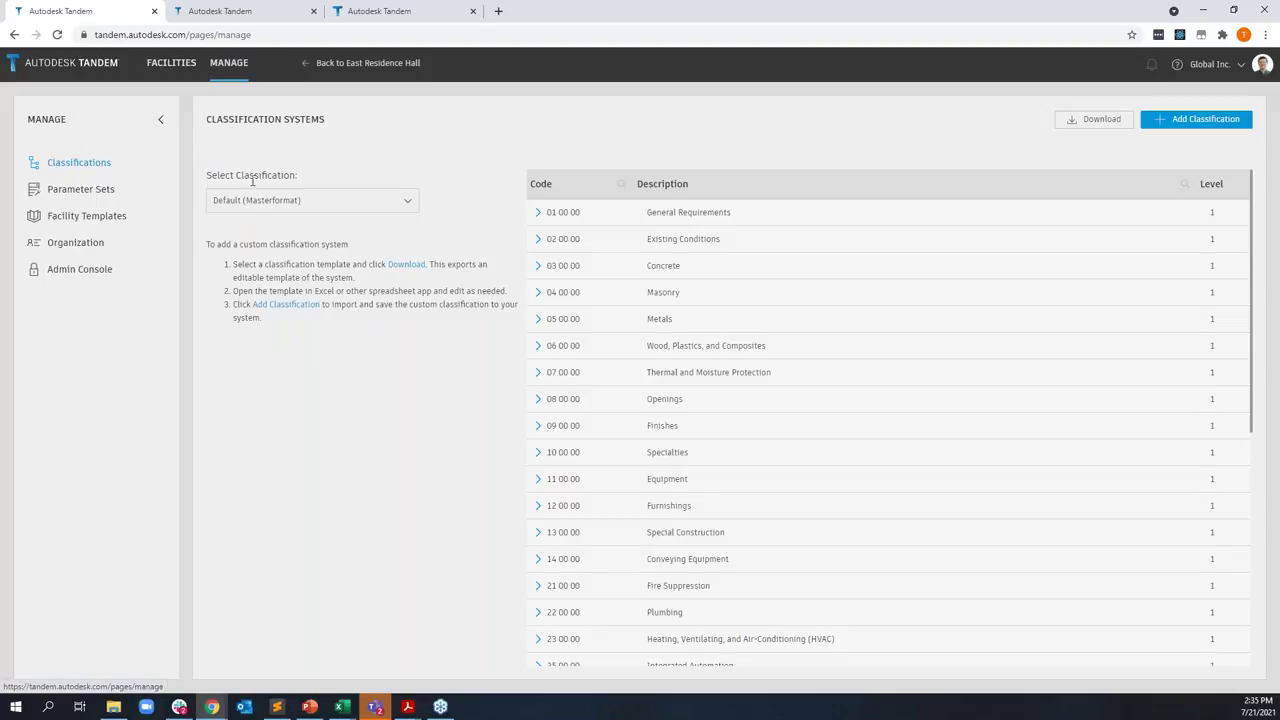
pyautogui.click(280, 202)
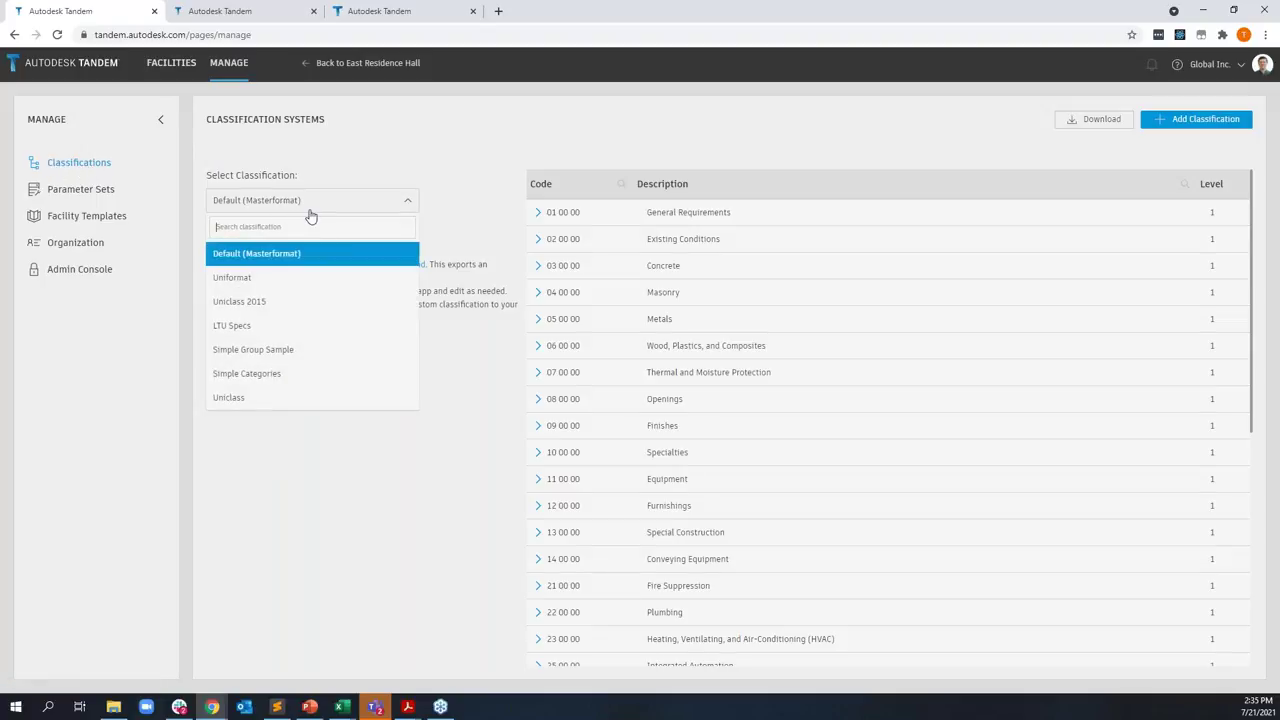
pyautogui.click(258, 301)
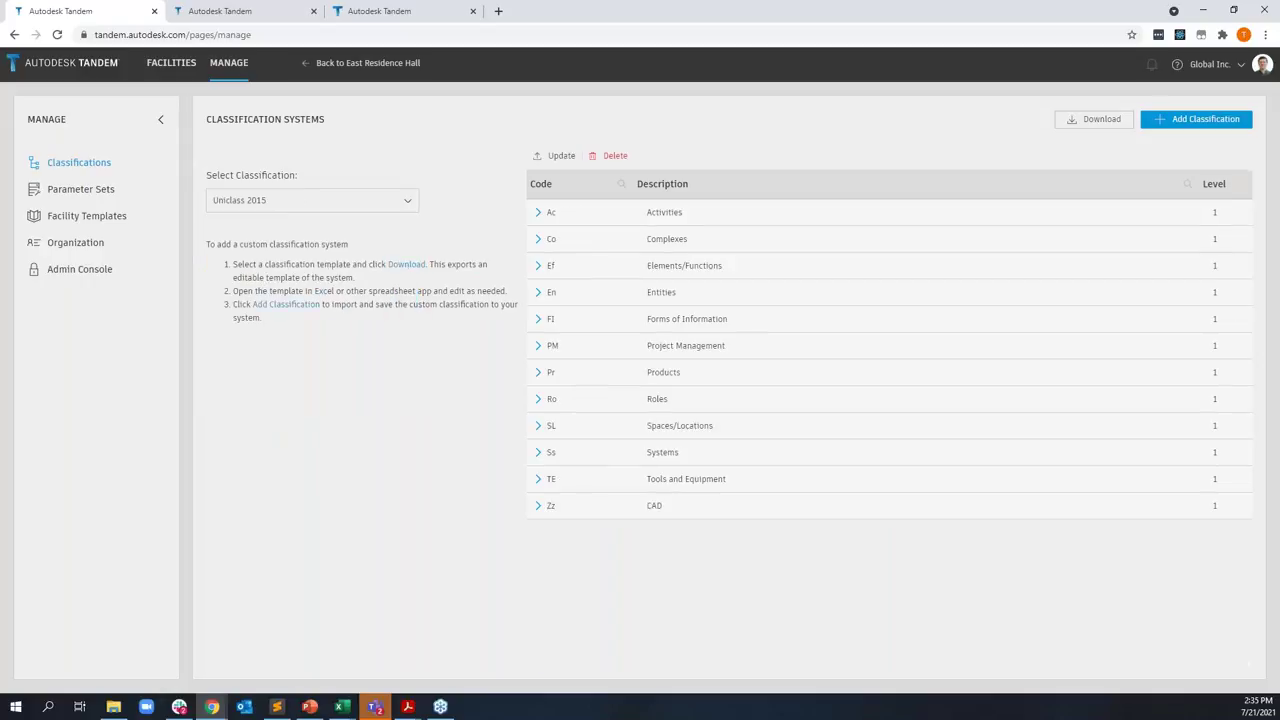
# Display the Simple Group Sample classification and expand Groups 1, 2 and 3 as well as subgroup 3b
pyautogui.click(293, 206)
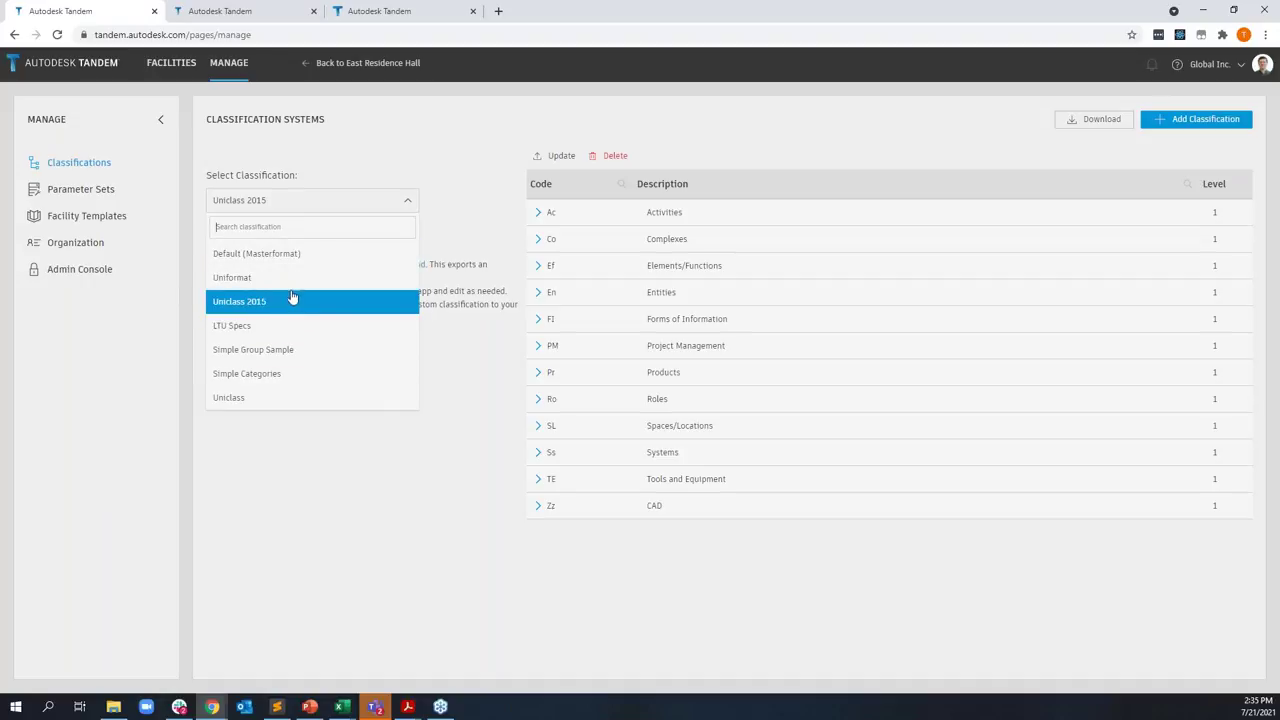
pyautogui.click(288, 352)
pyautogui.click(538, 213)
pyautogui.click(538, 319)
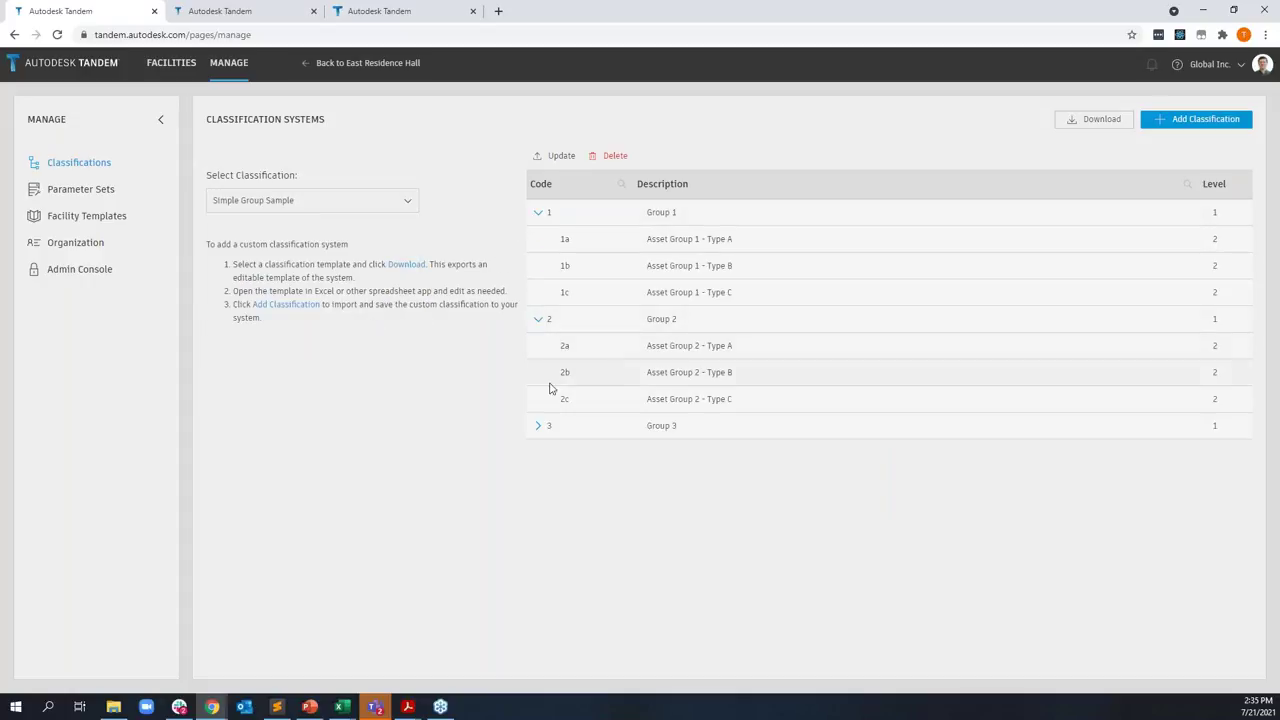
pyautogui.click(540, 427)
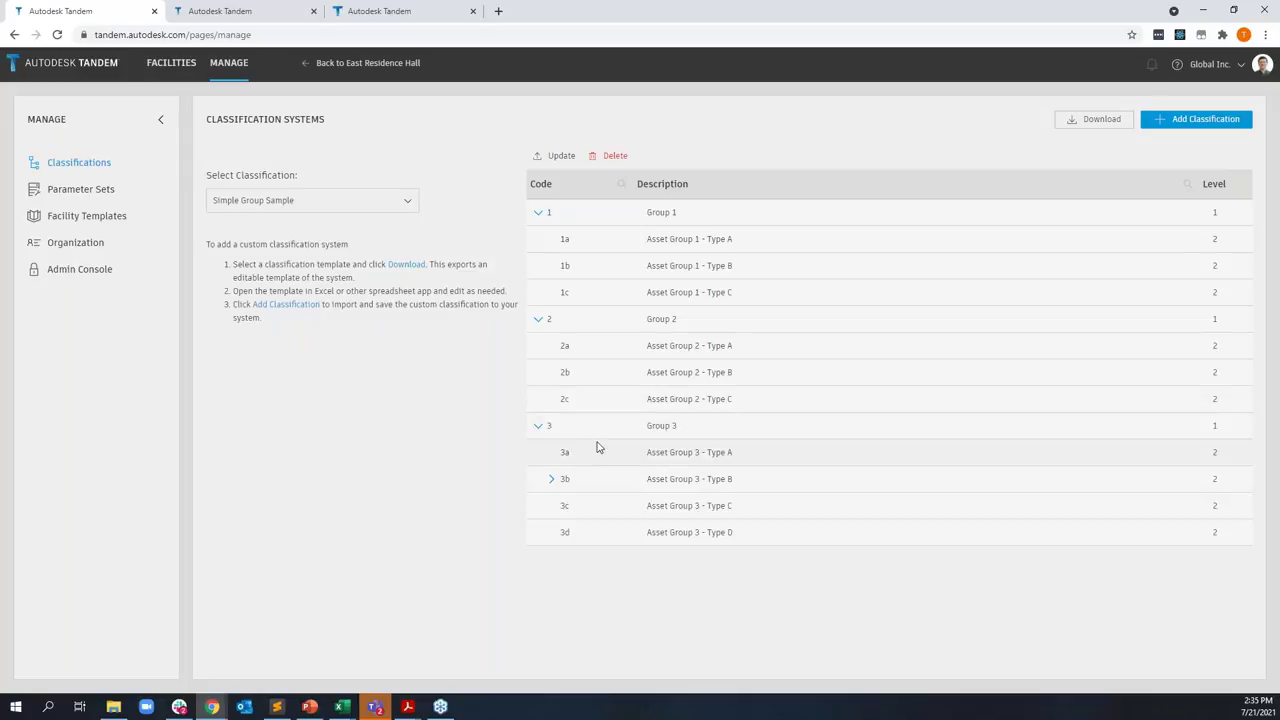
pyautogui.click(553, 480)
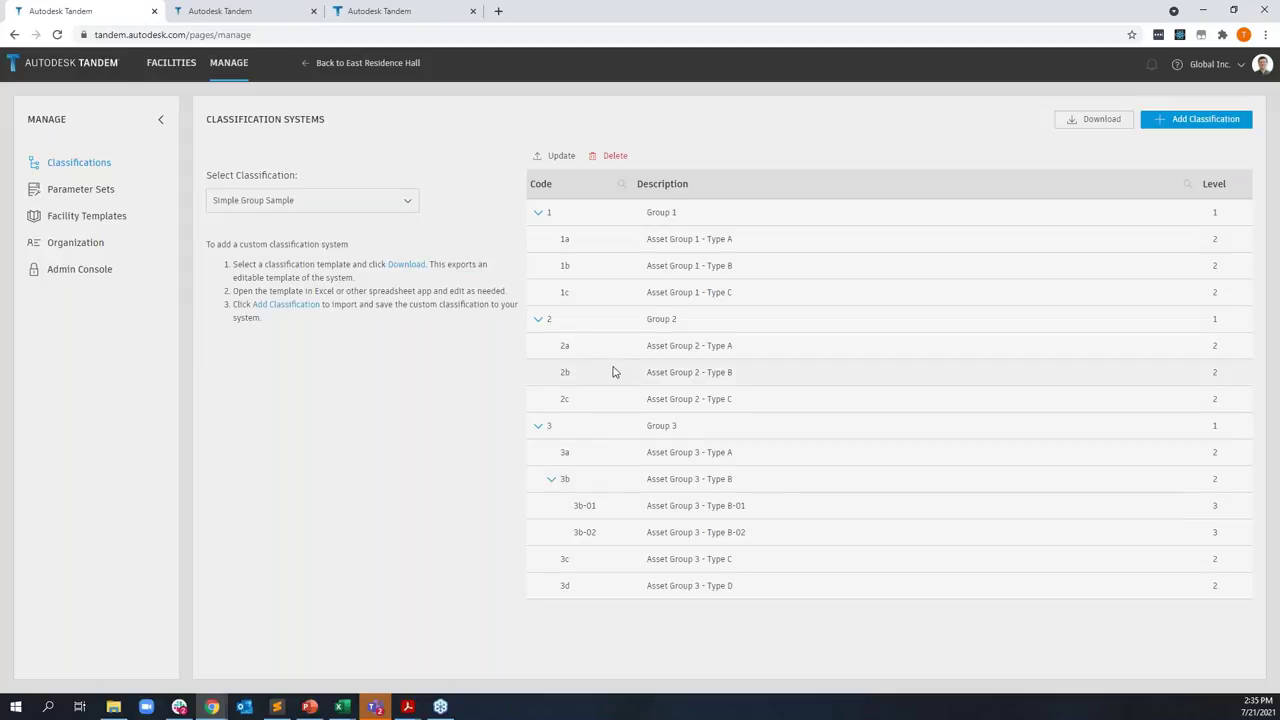
pyautogui.click(379, 207)
pyautogui.click(379, 209)
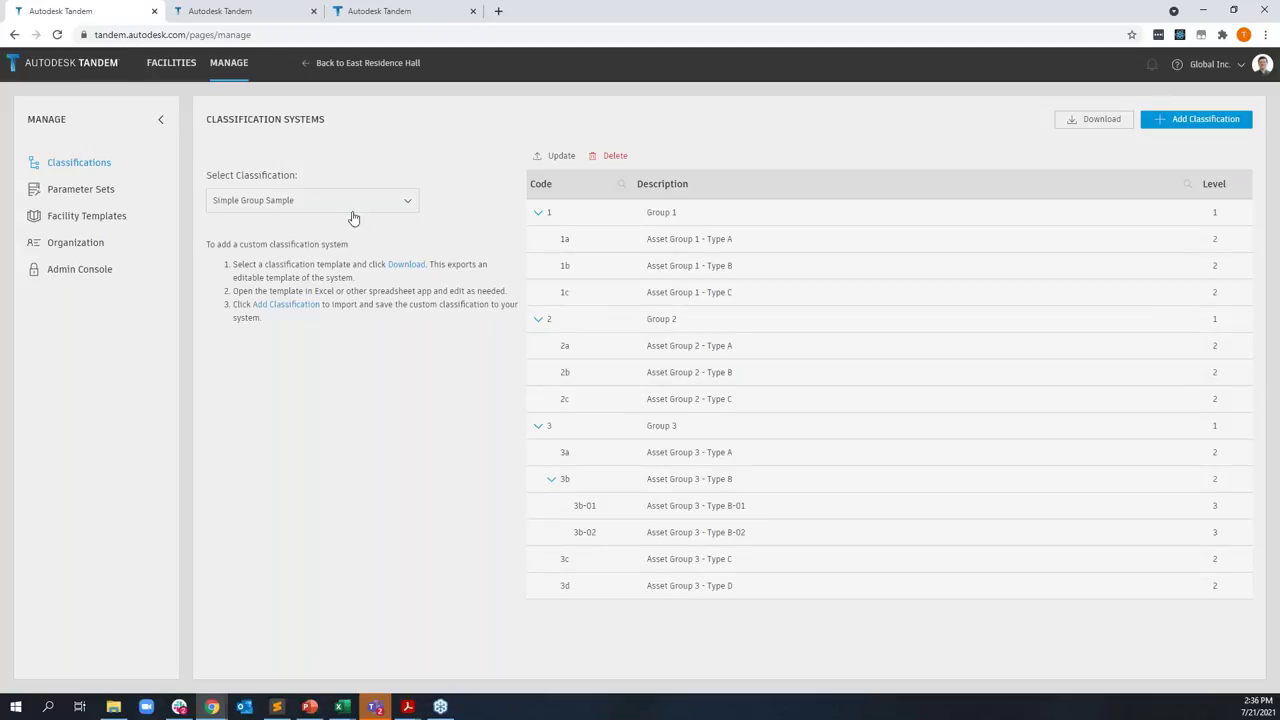
# Add a parameter named Demo with the Number data type to the Hydronic Pumps parameter set
pyautogui.click(70, 190)
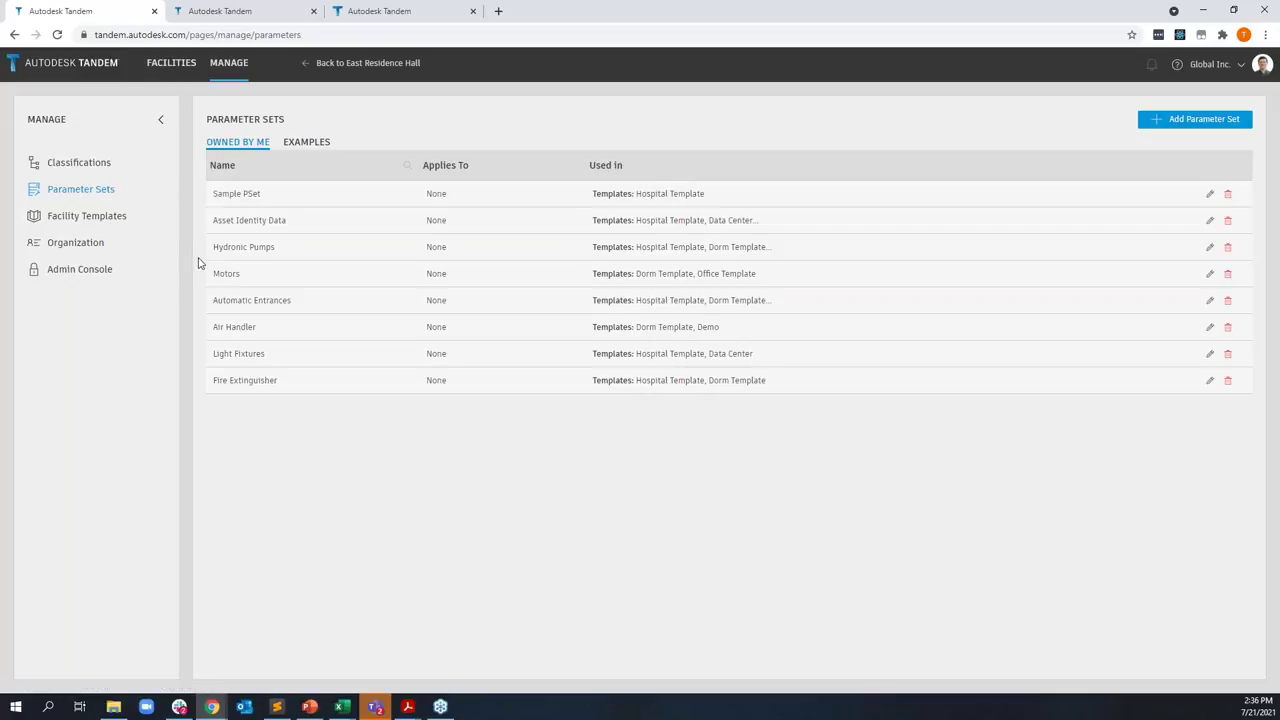
pyautogui.click(250, 248)
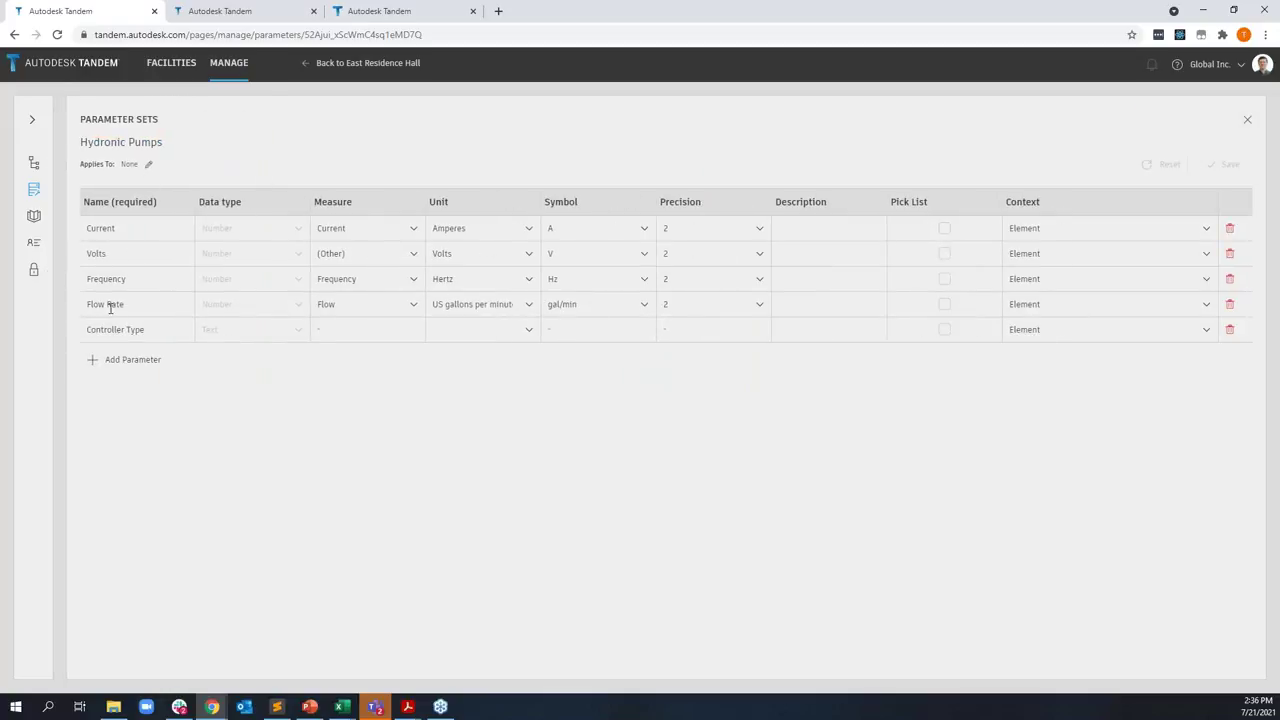
pyautogui.click(122, 362)
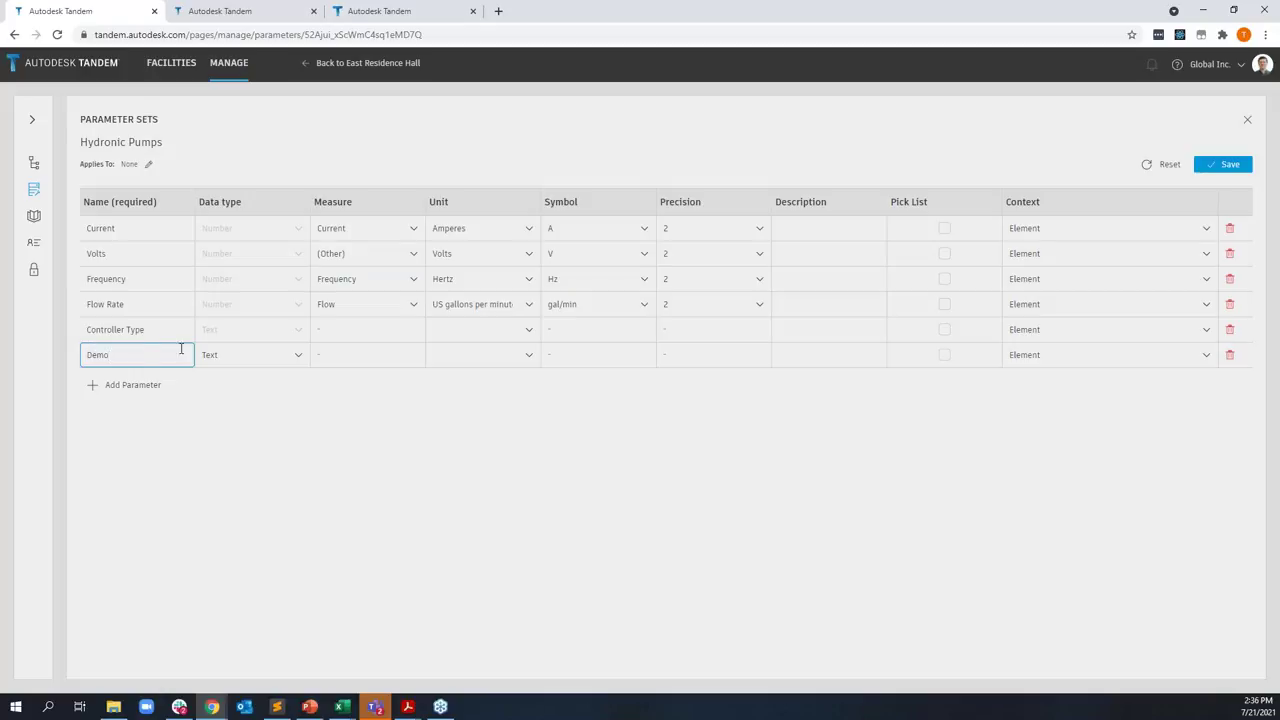
pyautogui.click(224, 356)
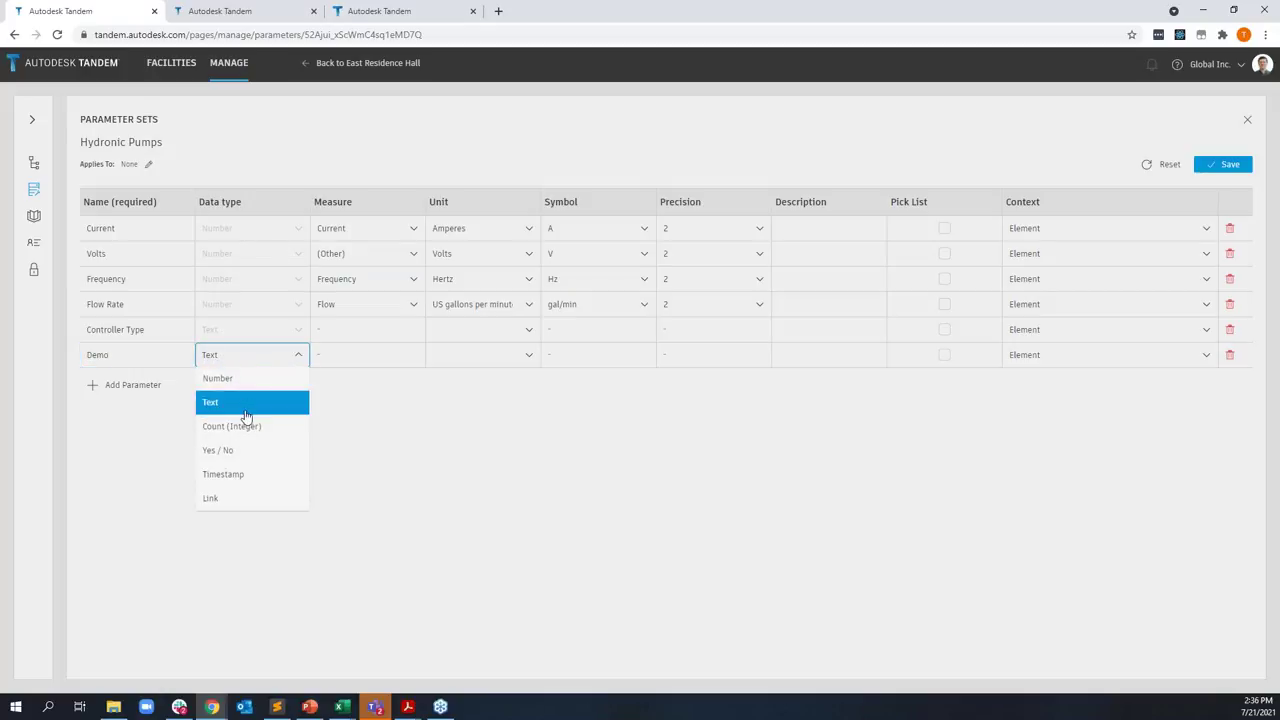
pyautogui.click(247, 381)
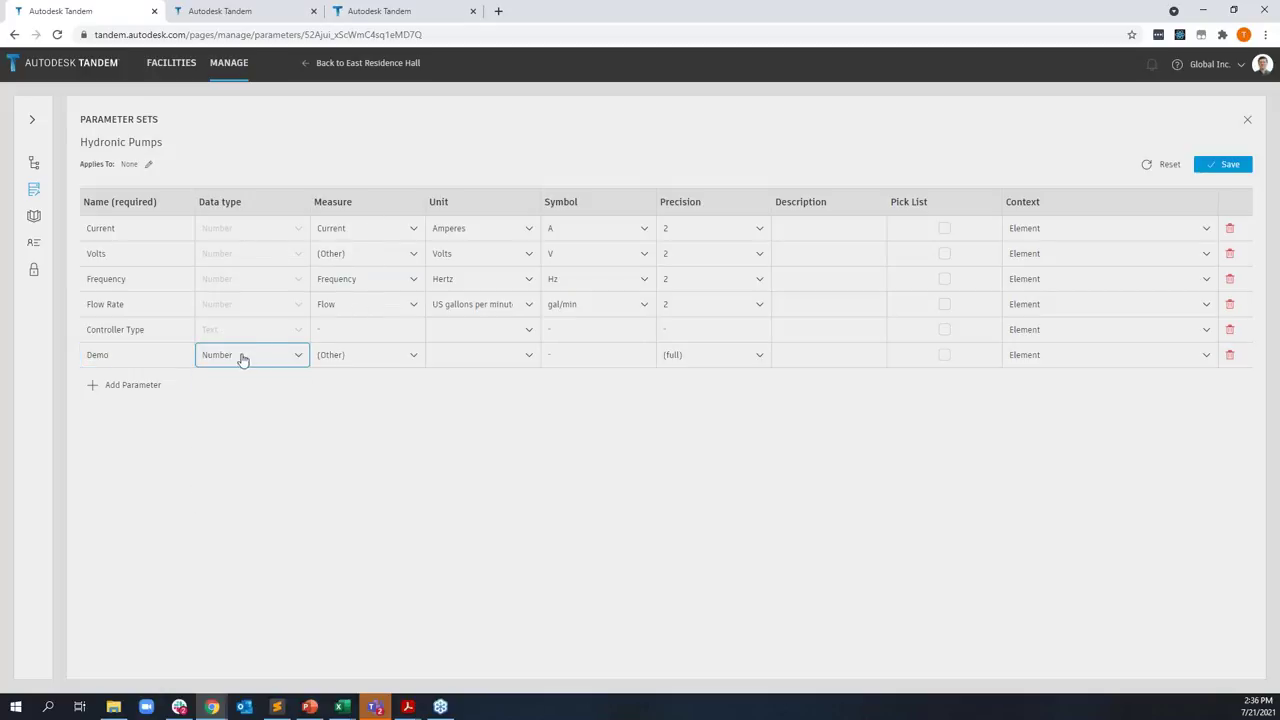
# Set the Demo parameter's measure to Acceleration and its unit to inches per second squared
pyautogui.click(395, 366)
pyautogui.click(396, 369)
pyautogui.click(340, 440)
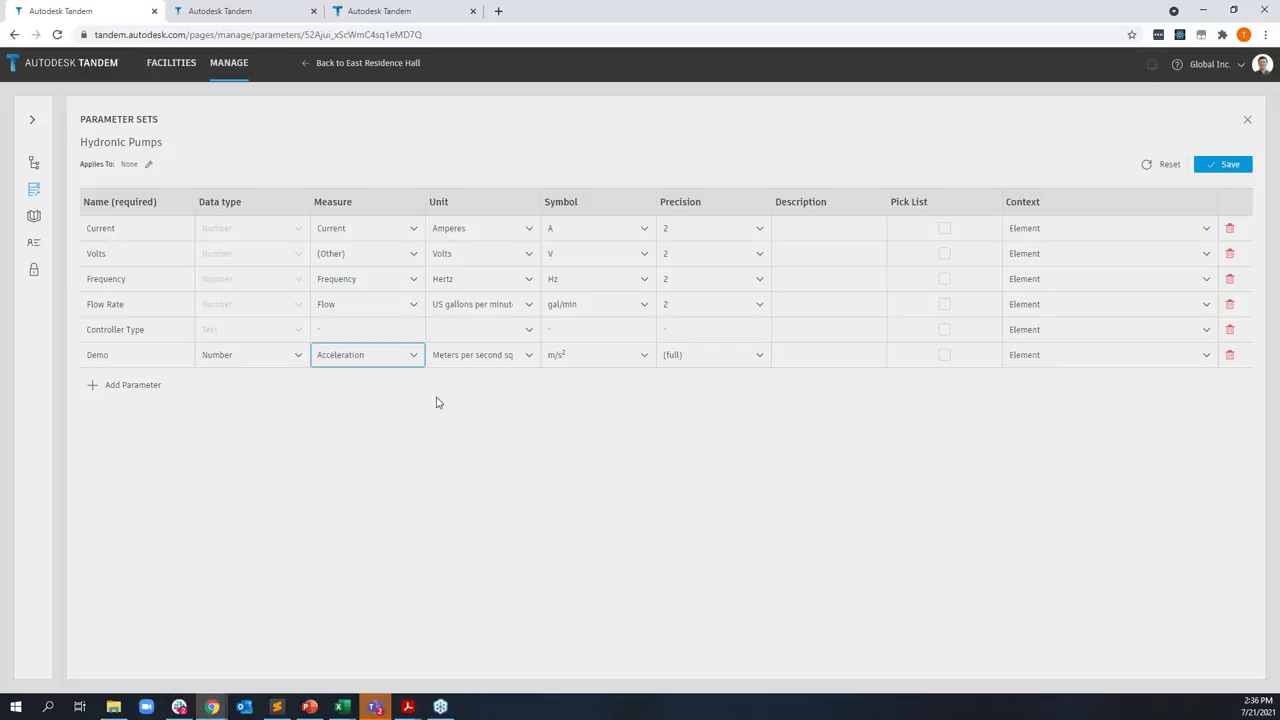
pyautogui.click(488, 360)
pyautogui.click(498, 427)
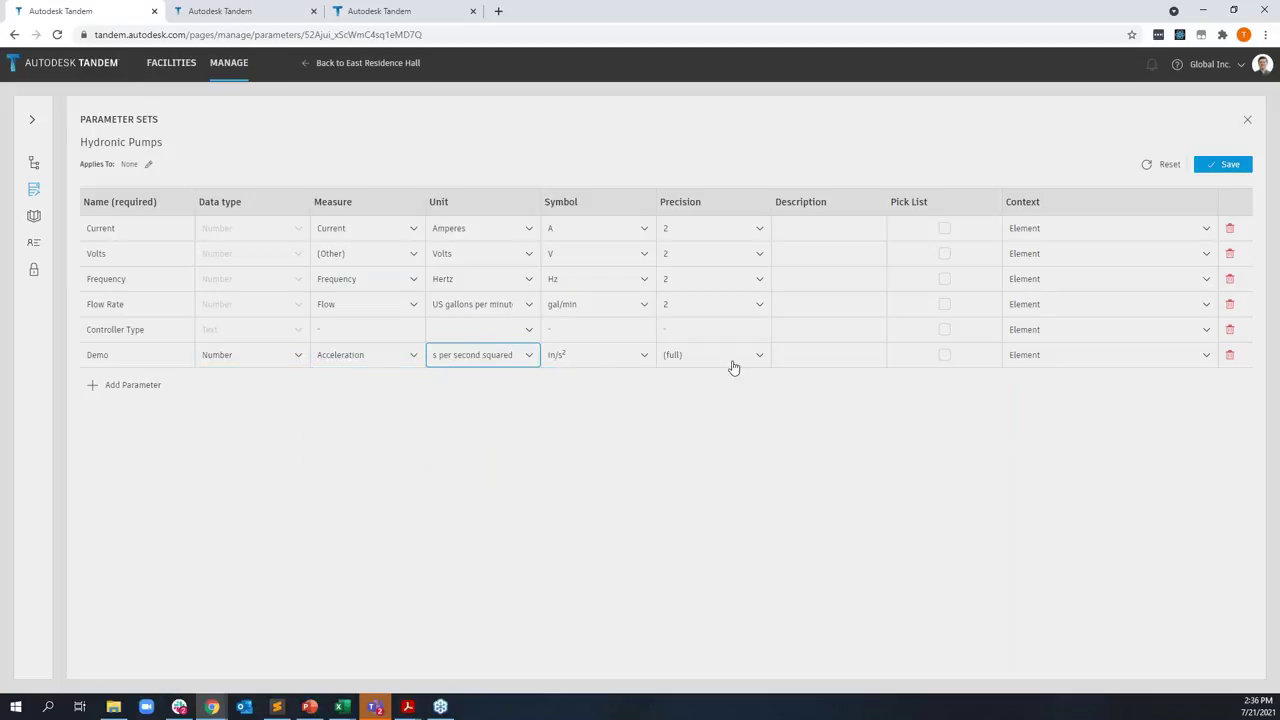
# Restrict the Demo parameter to a pick list with the values 1, 2 and 3
pyautogui.click(944, 355)
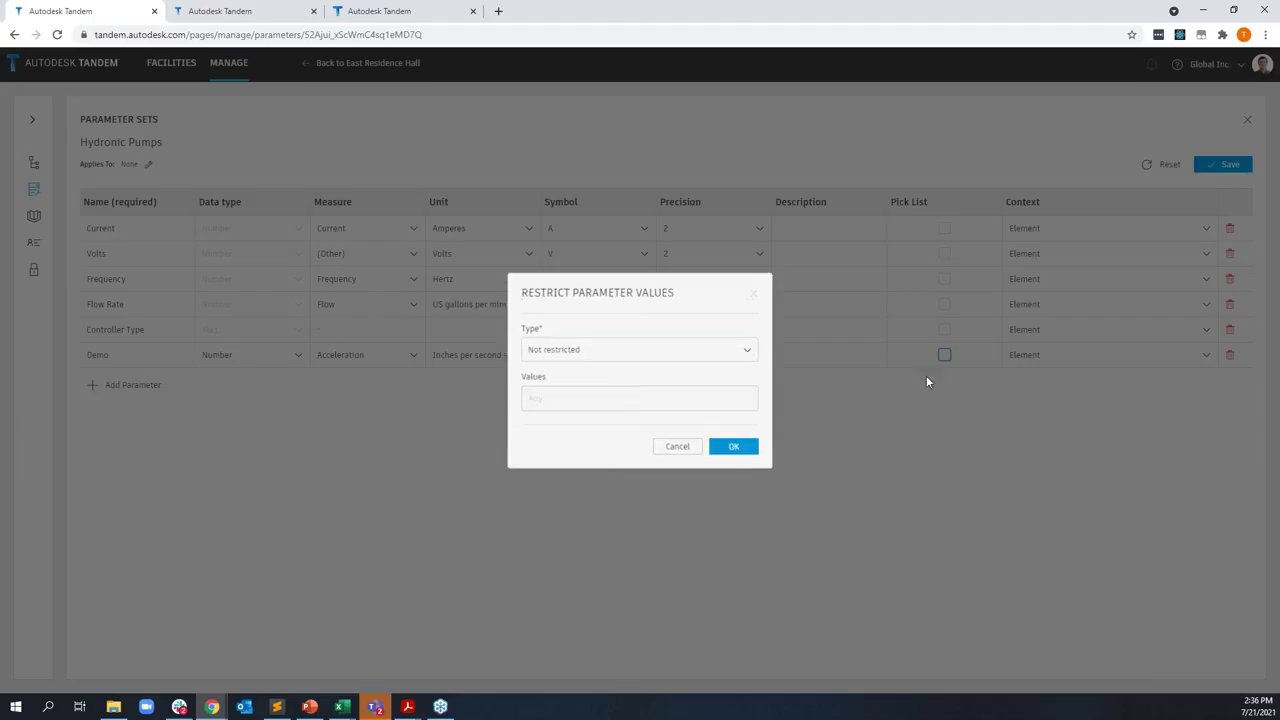
pyautogui.click(586, 349)
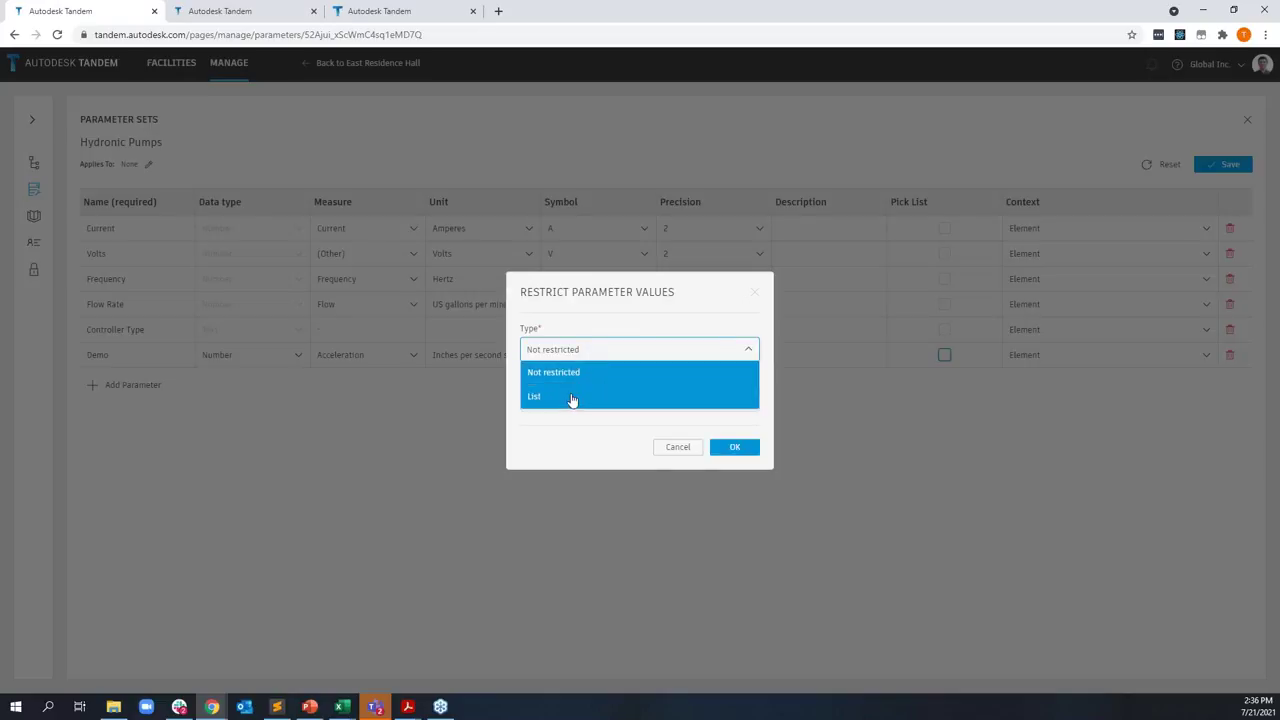
pyautogui.click(568, 399)
pyautogui.click(566, 398)
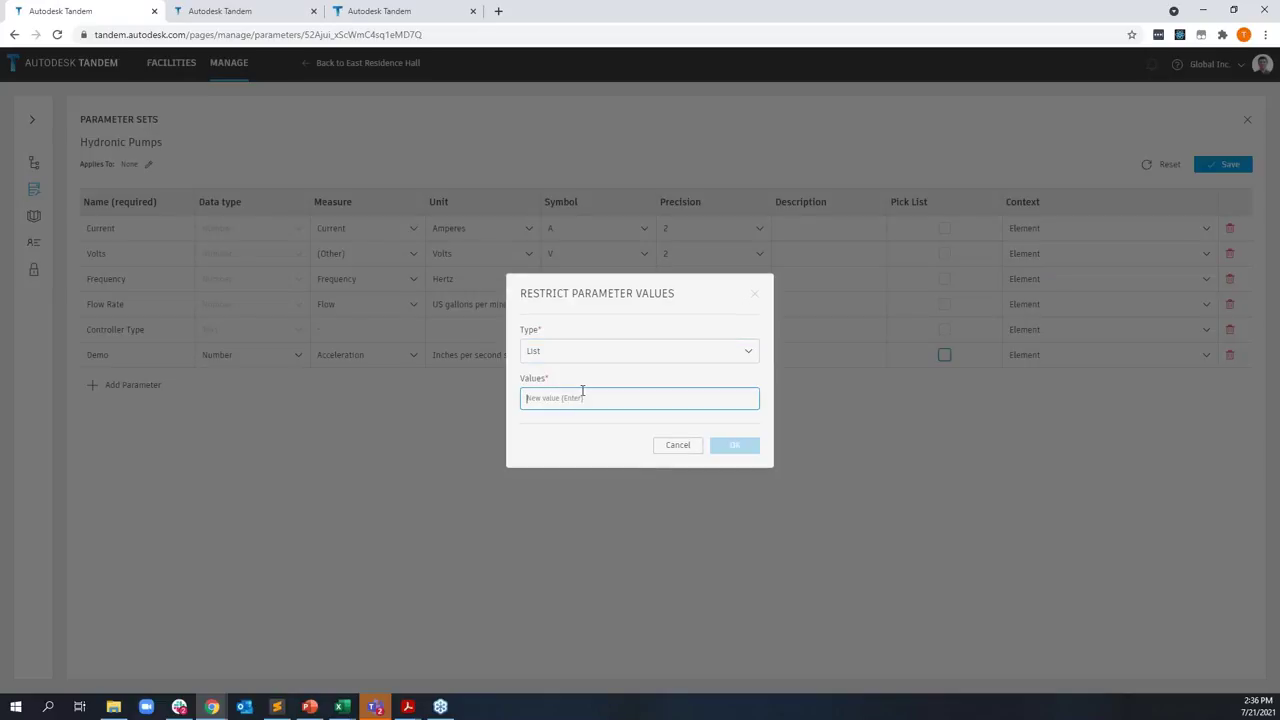
pyautogui.write('1')
pyautogui.press('Return')
pyautogui.write('2')
pyautogui.press('Return')
pyautogui.write('3')
pyautogui.press('Return')
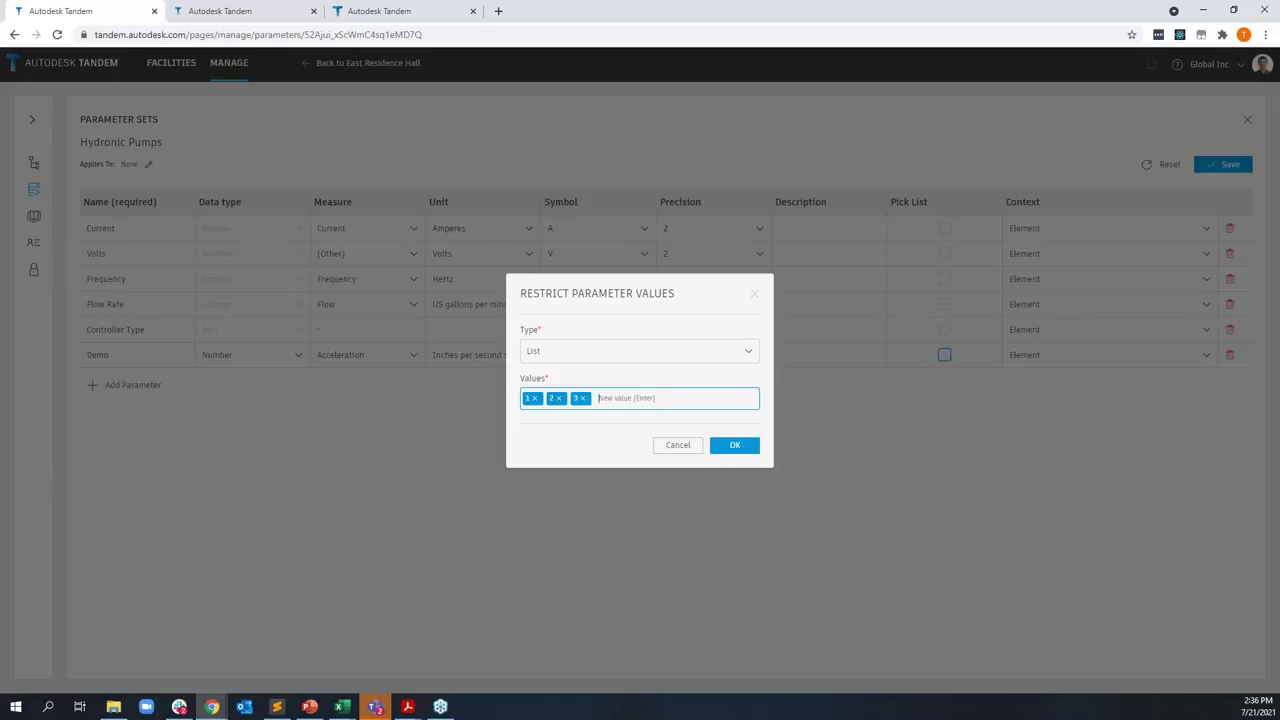
pyautogui.click(732, 447)
# Set the Demo parameter's context to Type and save the Hydronic Pumps parameter set
pyautogui.click(1025, 356)
pyautogui.click(1031, 404)
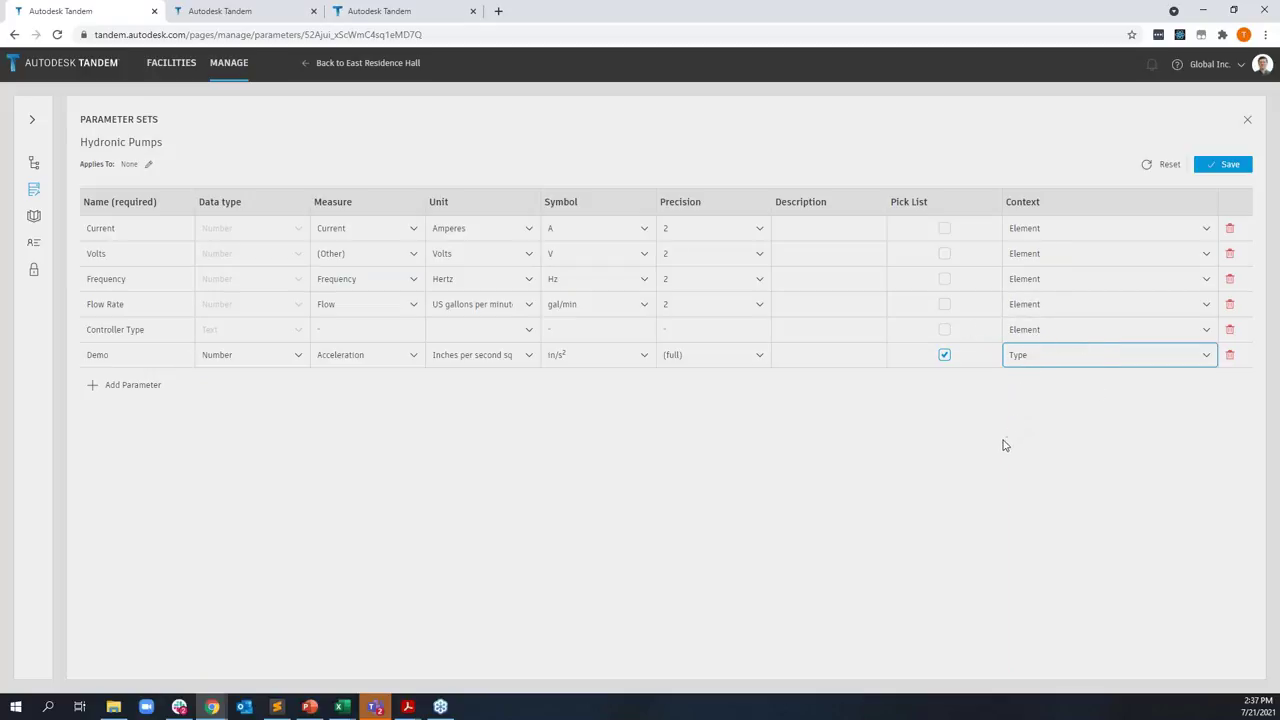
pyautogui.click(1226, 164)
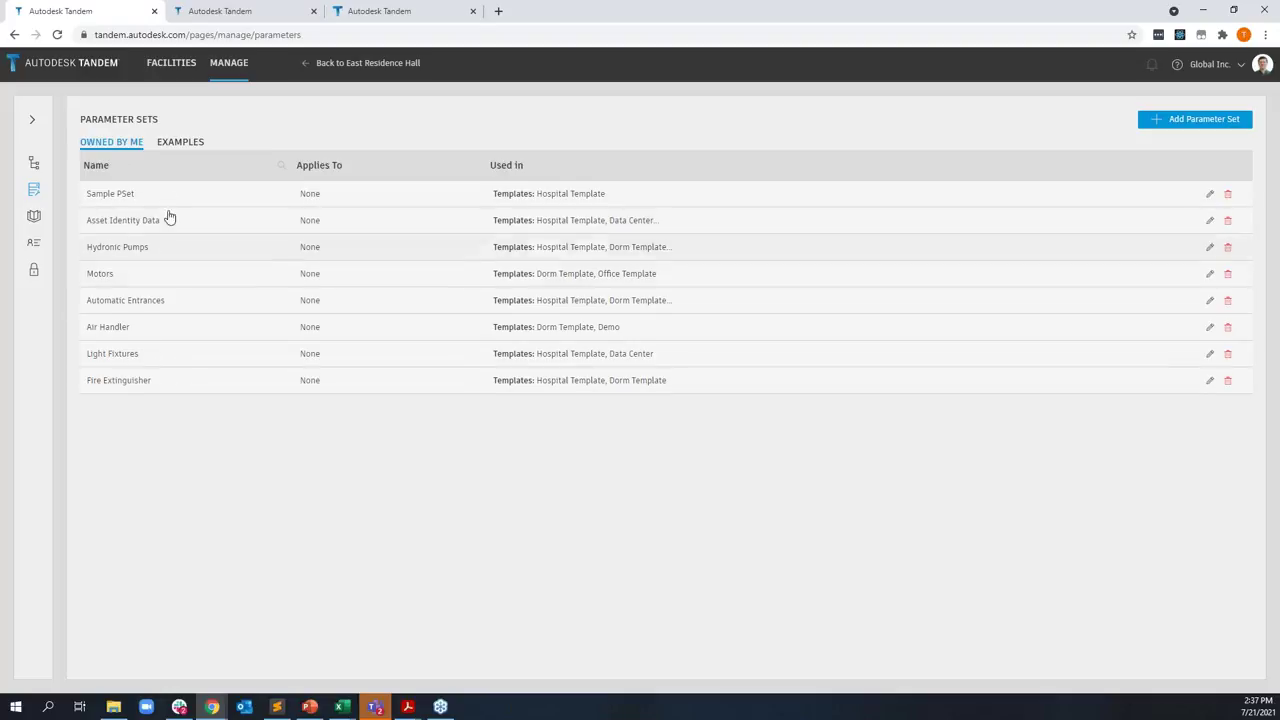
# Review the parameters of the COBie HVAC Chiller example parameter set and close it
pyautogui.click(173, 146)
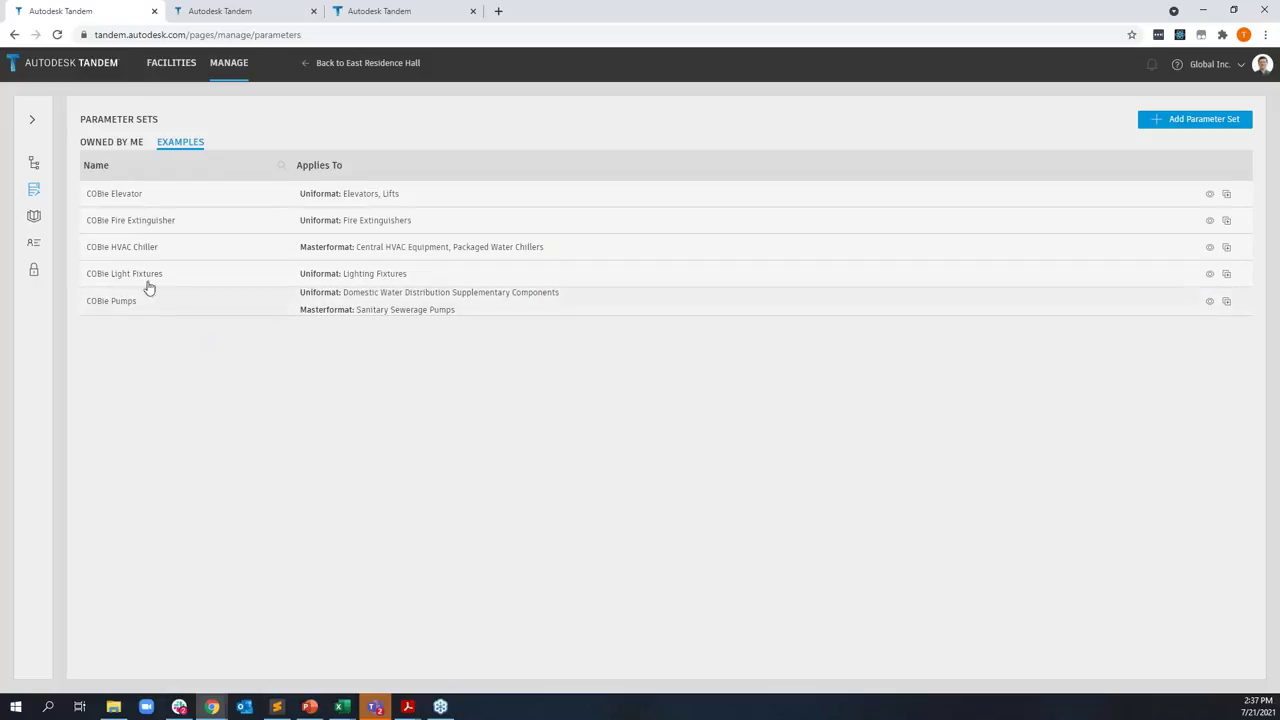
pyautogui.click(131, 248)
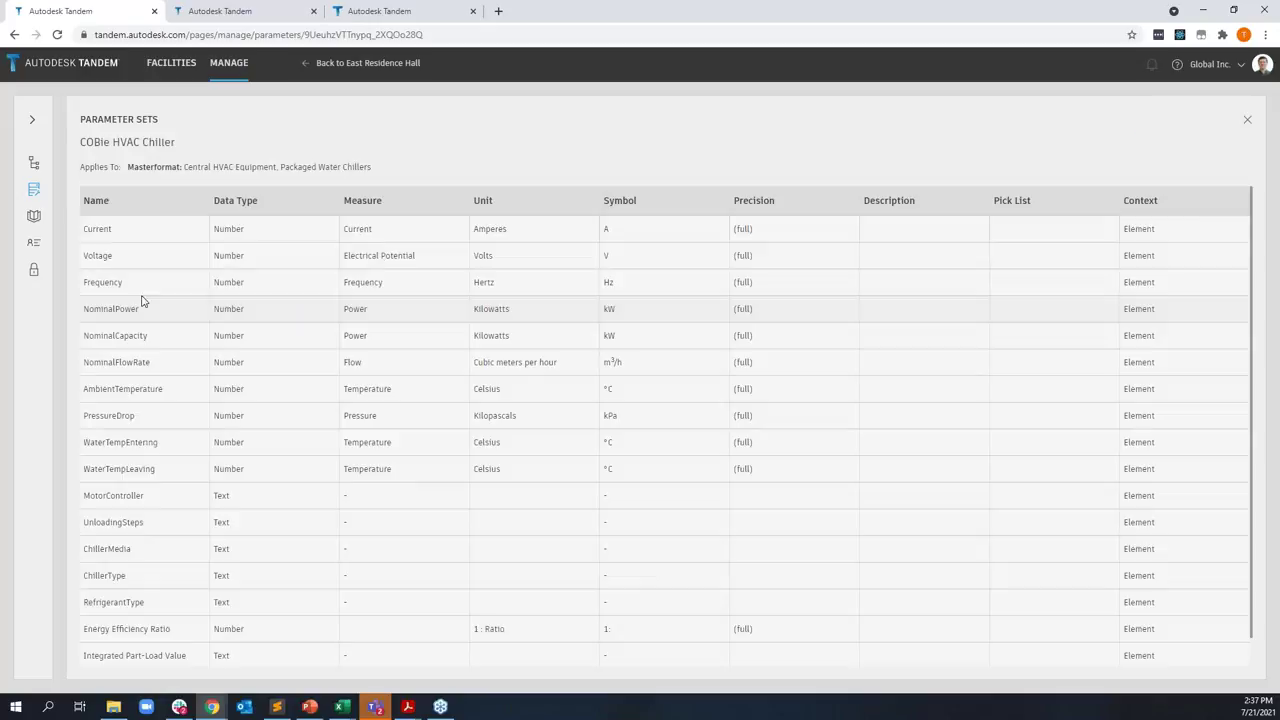
pyautogui.scroll(-1, 150, 400)
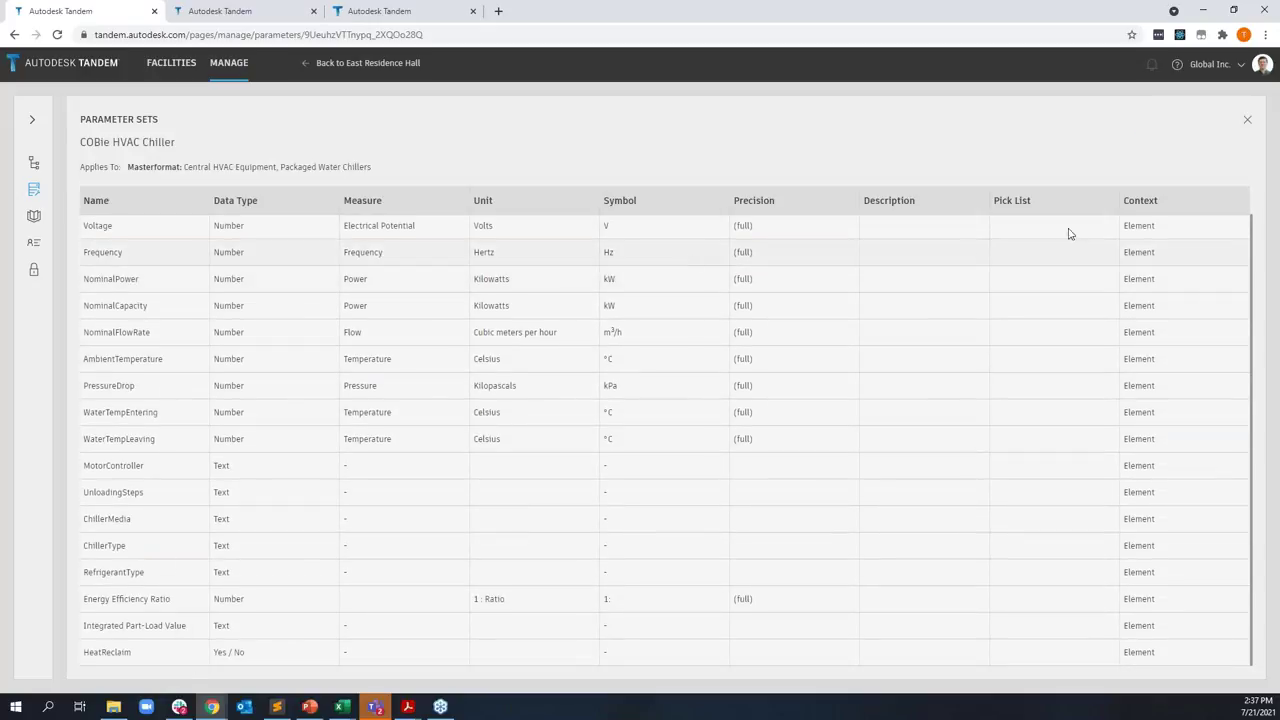
pyautogui.click(1249, 122)
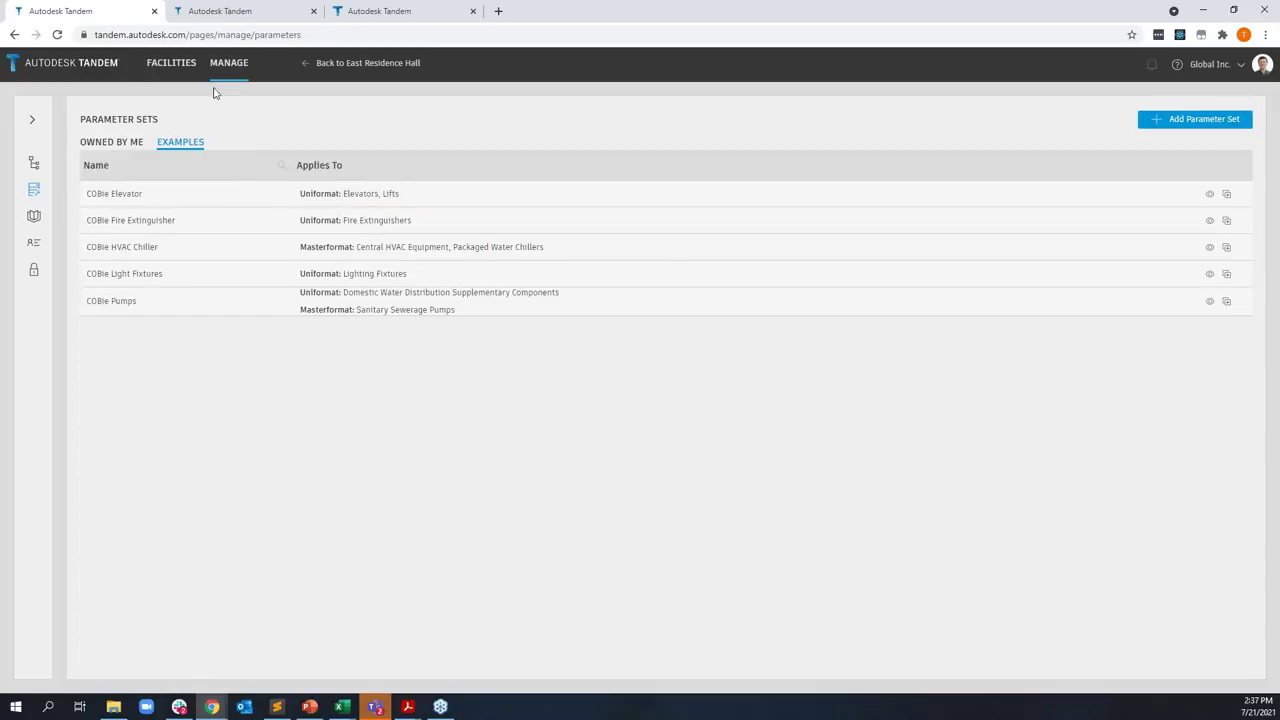
# Add a facility template named Demo that uses the Simple Group Sample classification
pyautogui.click(33, 217)
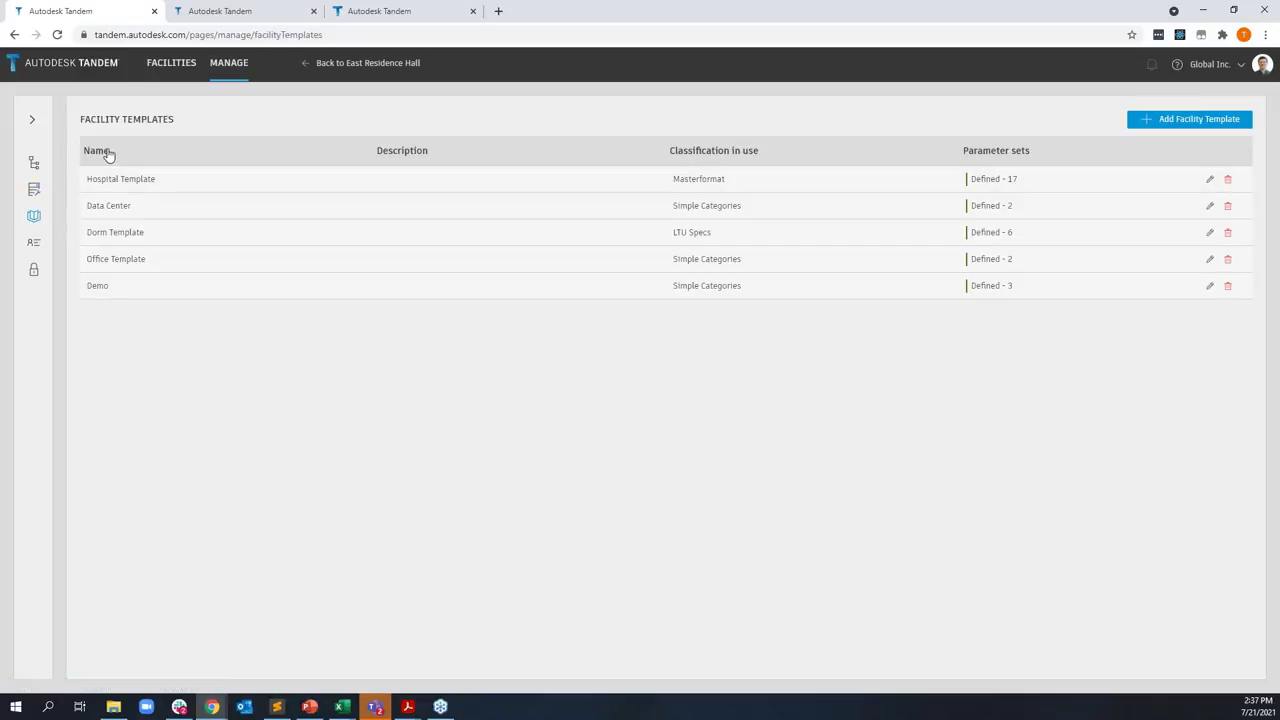
pyautogui.click(1182, 127)
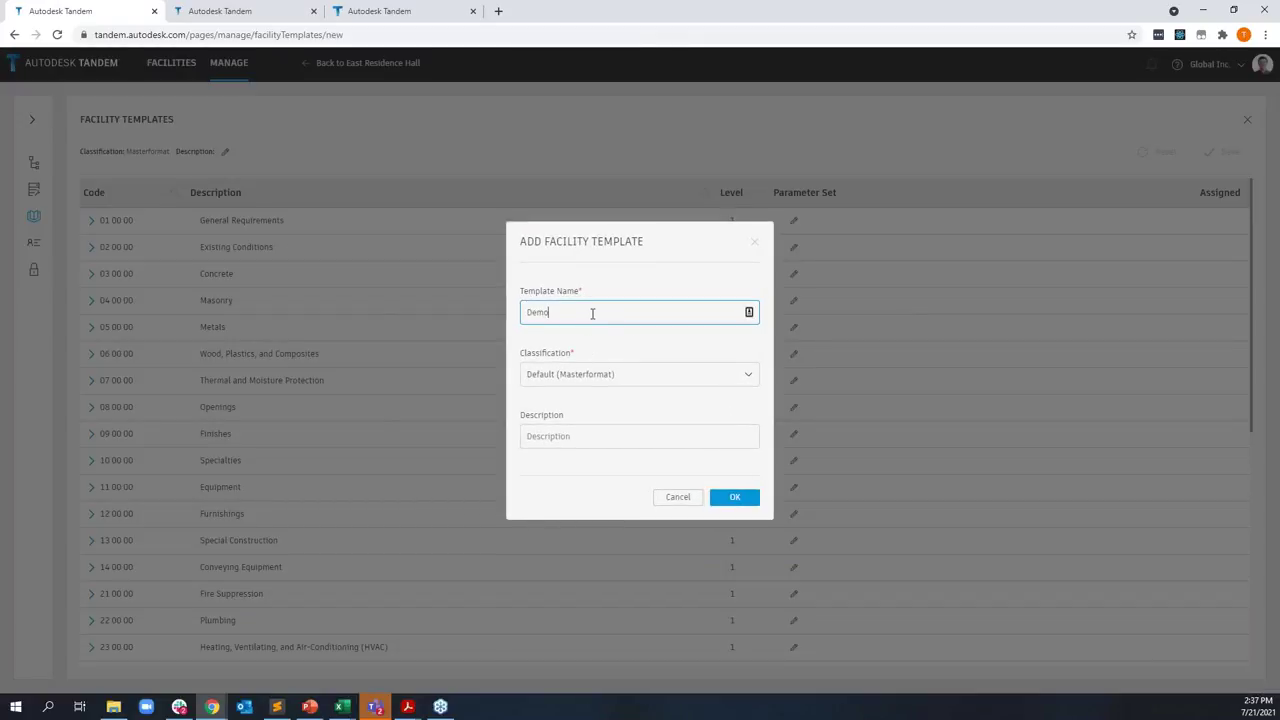
pyautogui.click(585, 377)
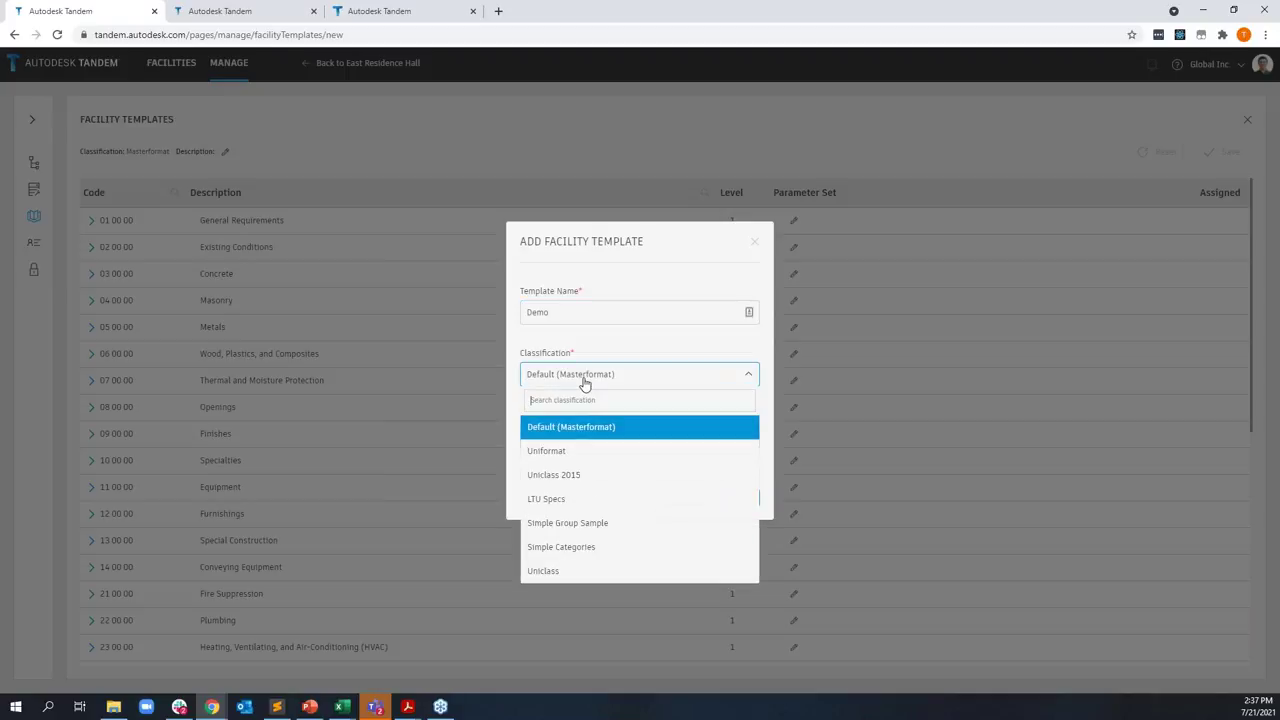
pyautogui.click(571, 527)
pyautogui.click(736, 500)
# Expand Groups 1, 2 and 3 in the new Demo facility template to show their asset types
pyautogui.click(92, 232)
pyautogui.click(91, 339)
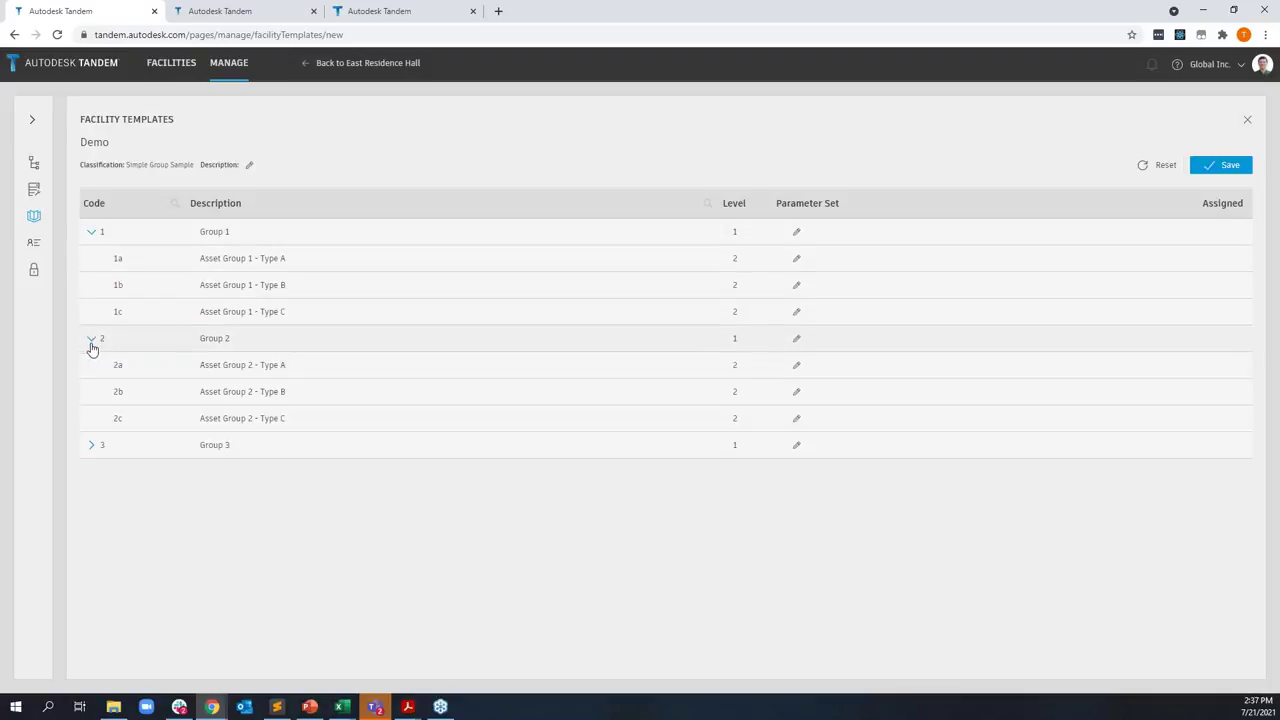
pyautogui.click(91, 445)
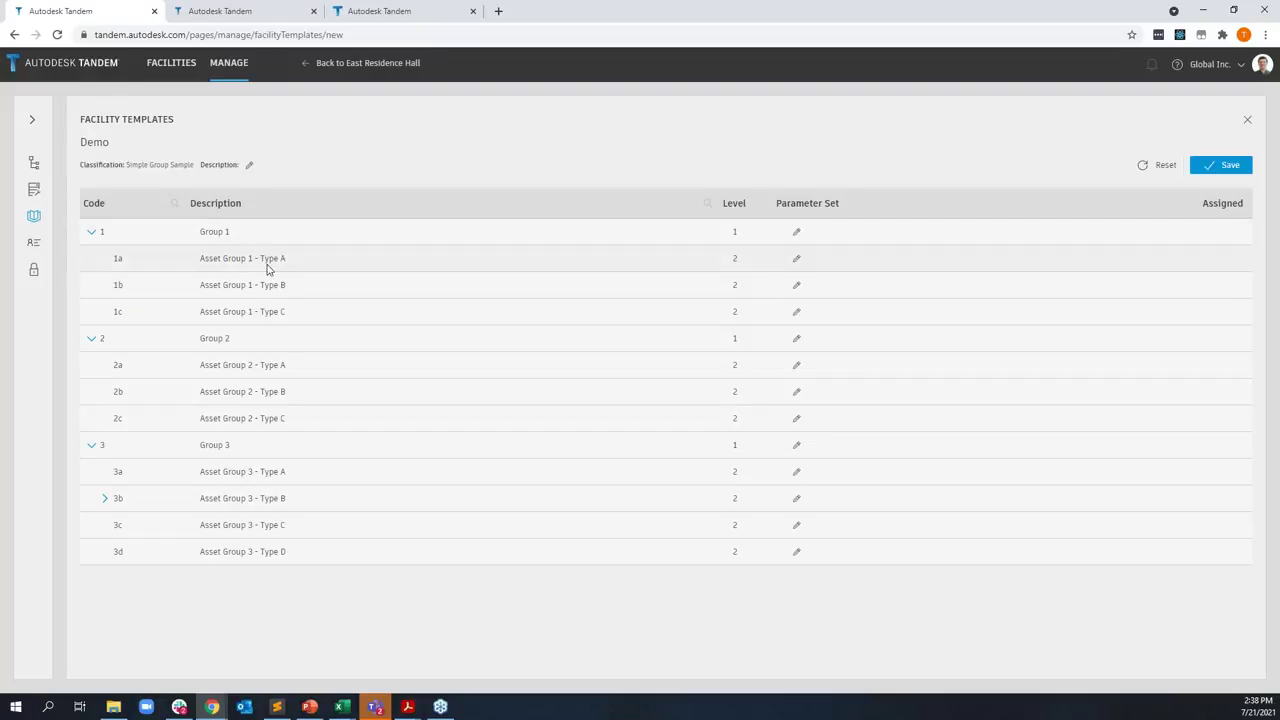
# Assign the Asset Identity Data custom parameter set to Group 1 in the Demo facility template
pyautogui.click(797, 234)
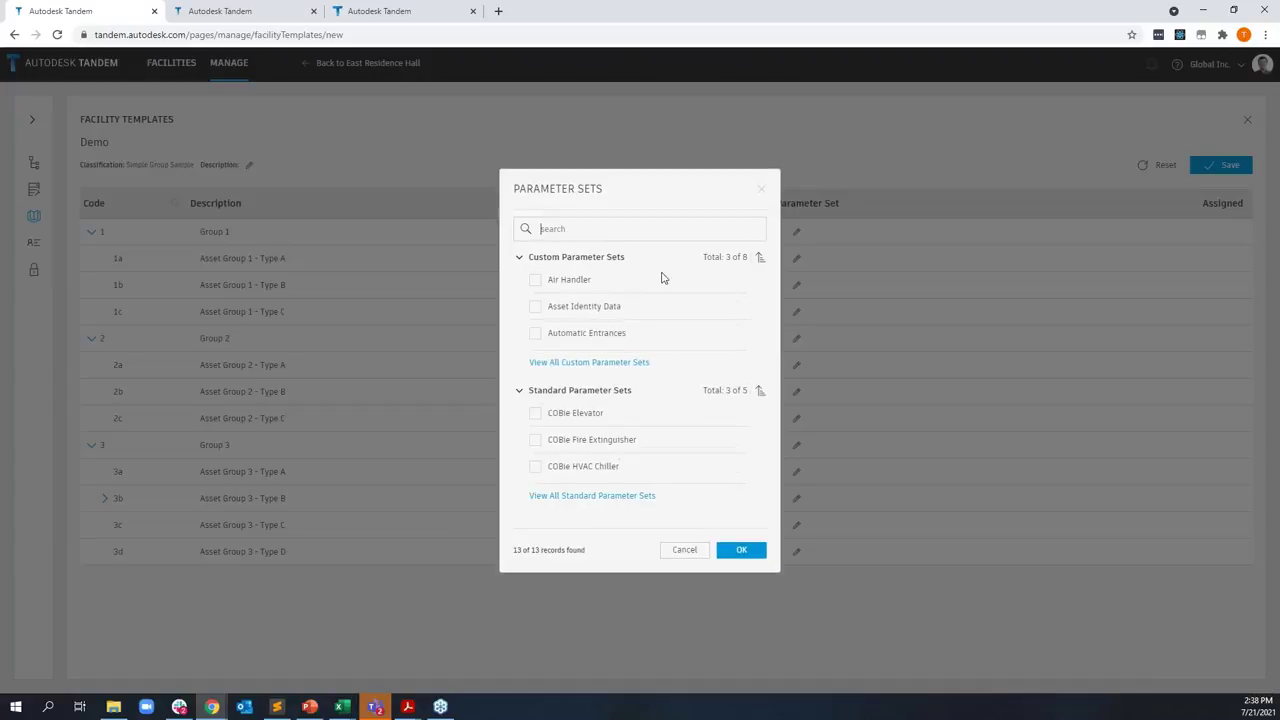
pyautogui.click(535, 306)
pyautogui.click(738, 552)
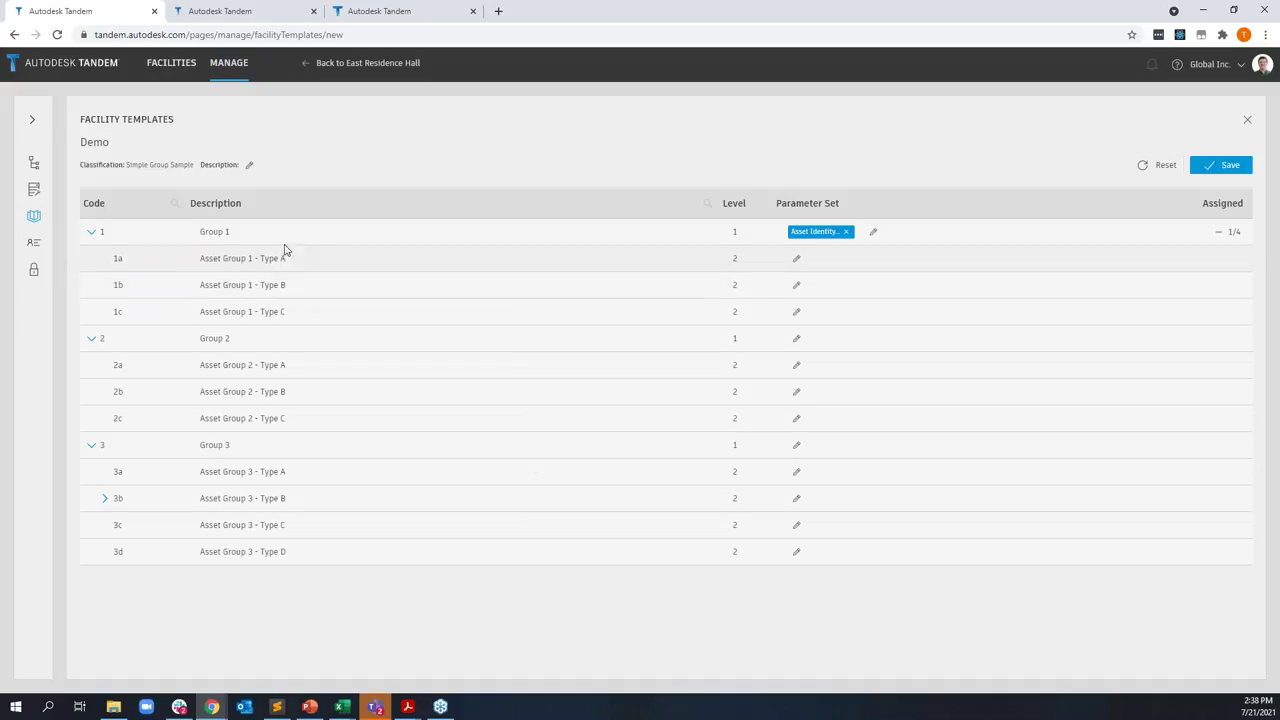
# Assign the Hydronic Pumps and Motors custom parameter sets to Asset Group 1 - Type A
pyautogui.click(794, 261)
pyautogui.click(578, 362)
pyautogui.click(535, 386)
pyautogui.click(535, 439)
pyautogui.click(736, 551)
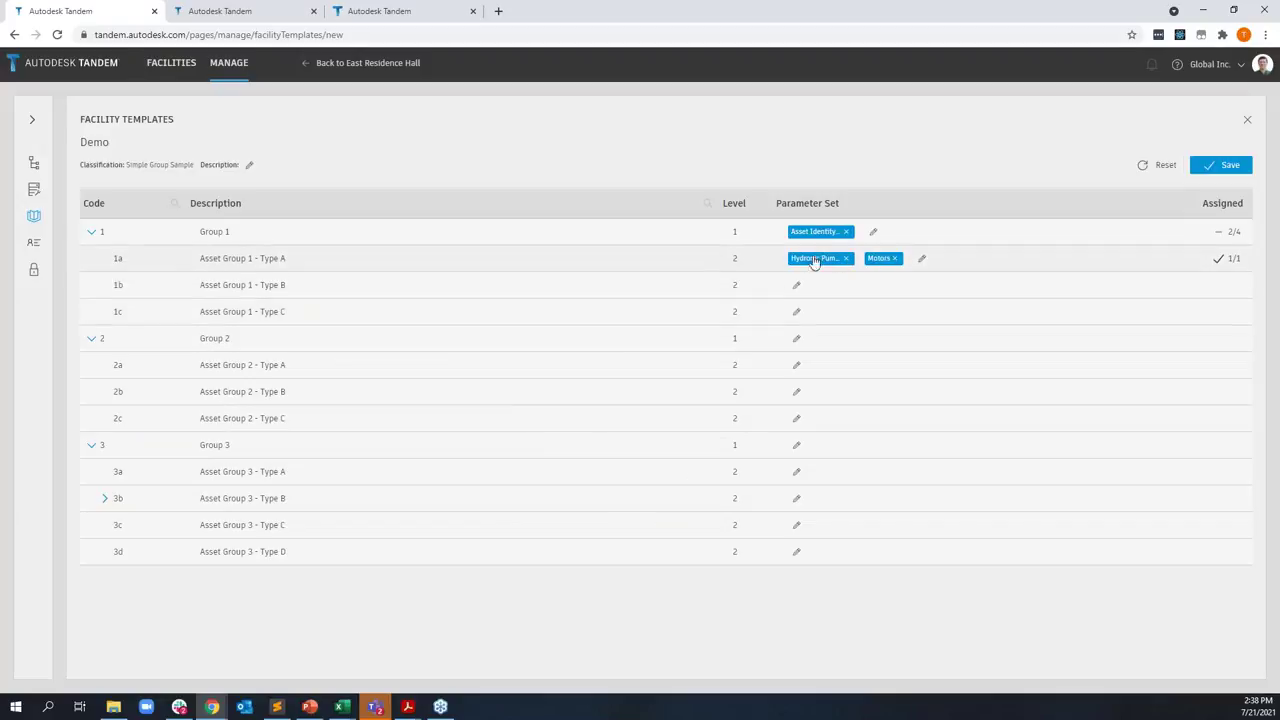
# Save the Demo facility template and return to the East Residence Hall facility
pyautogui.moveTo(287, 259); pyautogui.dragTo(200, 258)
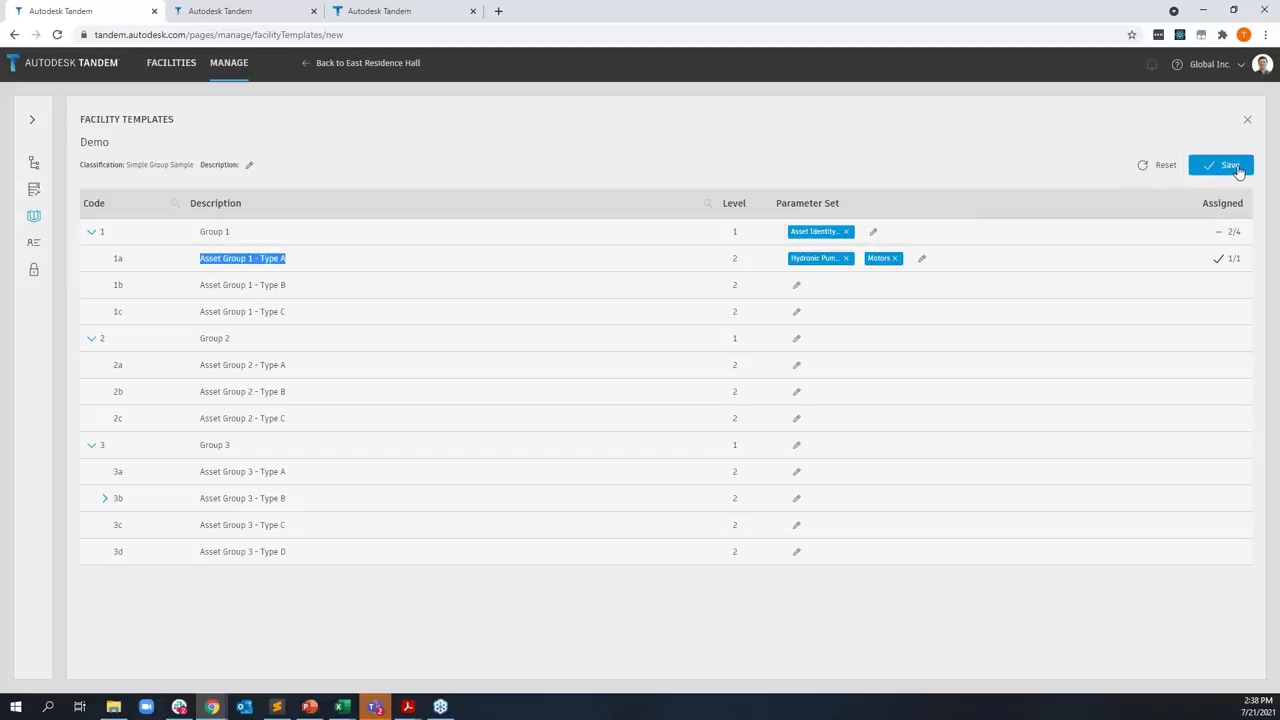
pyautogui.click(1232, 166)
pyautogui.click(307, 64)
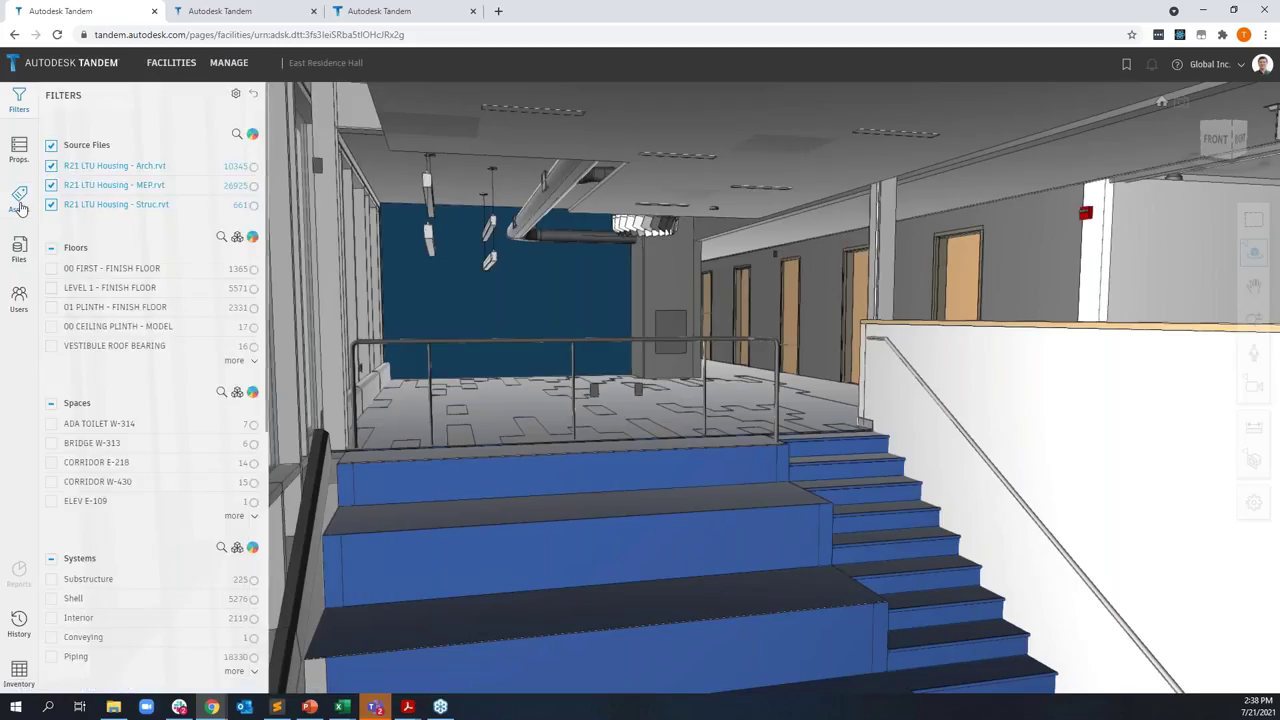
# Review the Dorm Template's parameter mapping in the facility's asset settings, from Hydronic Pumps down to All Assets, and close it
pyautogui.click(19, 200)
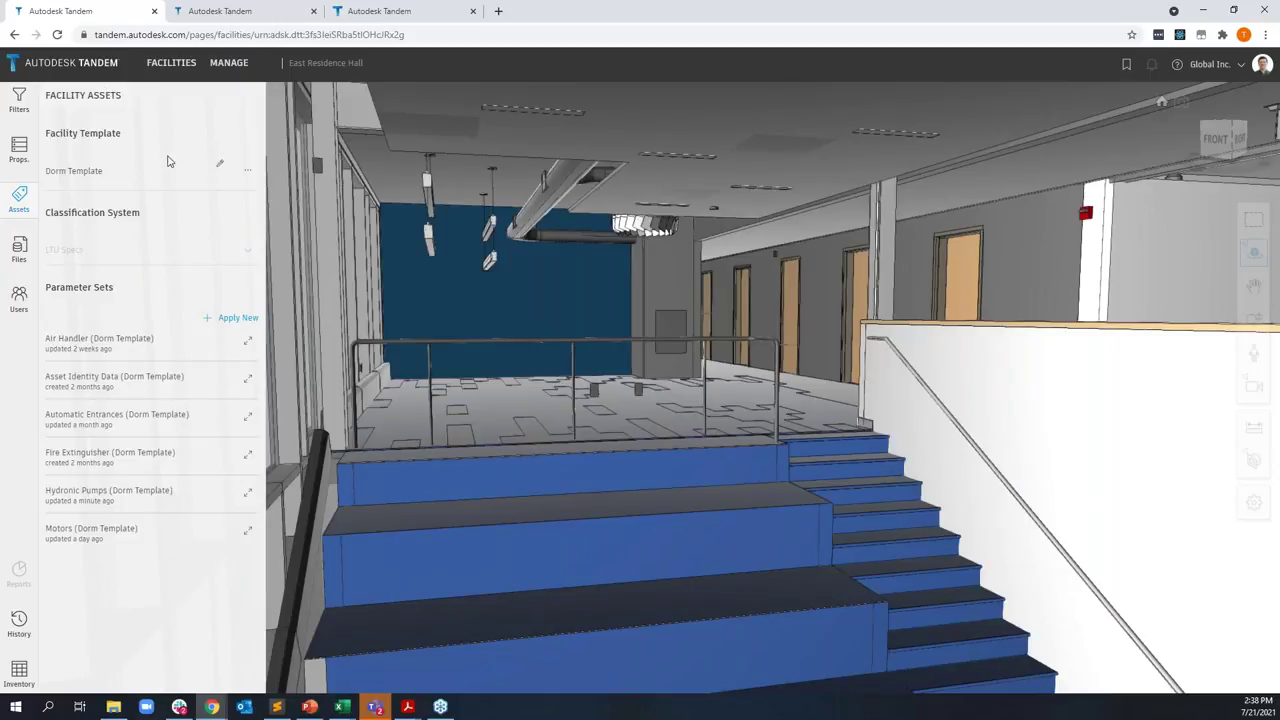
pyautogui.moveTo(45, 257); pyautogui.dragTo(103, 266)
pyautogui.click(220, 165)
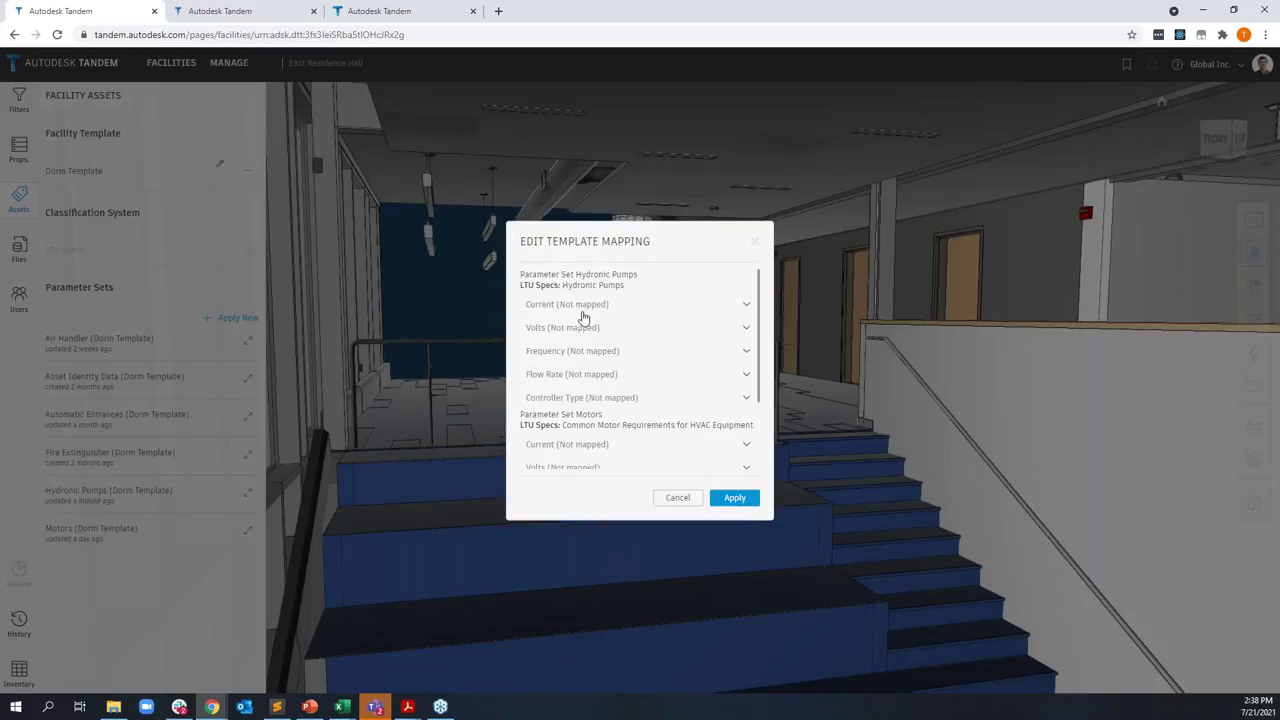
pyautogui.scroll(-10, 586, 365)
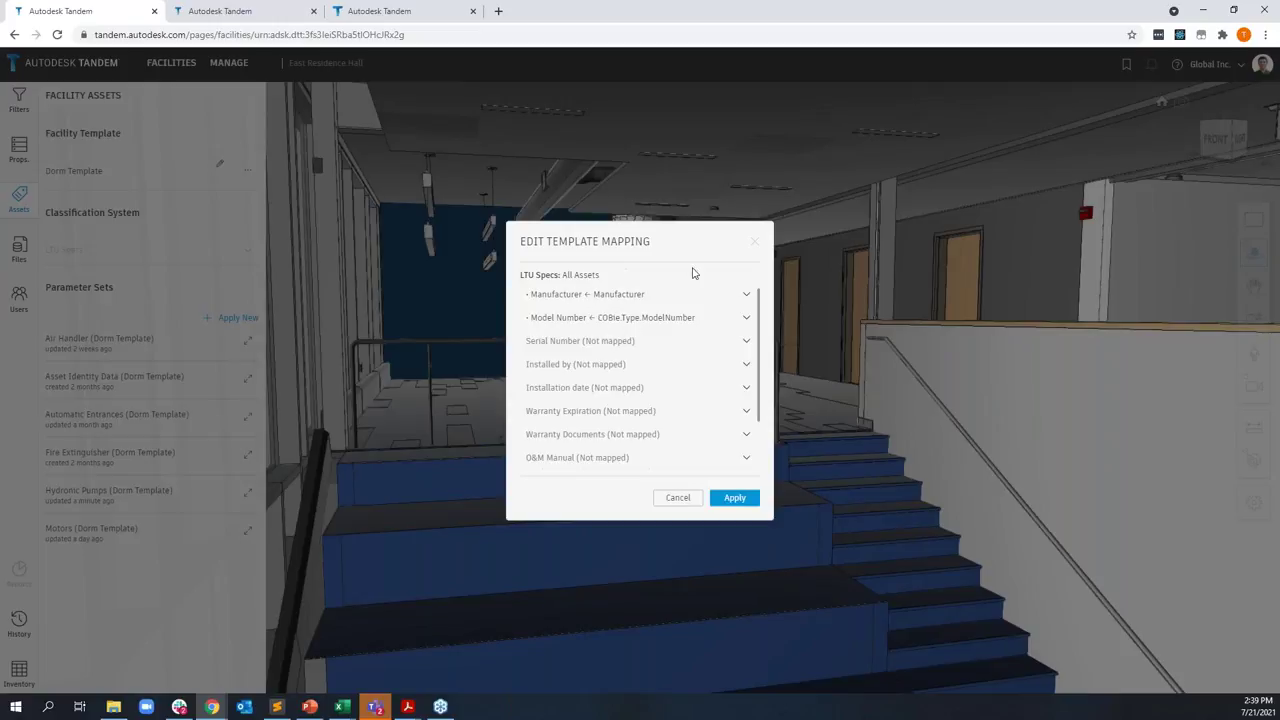
pyautogui.click(758, 246)
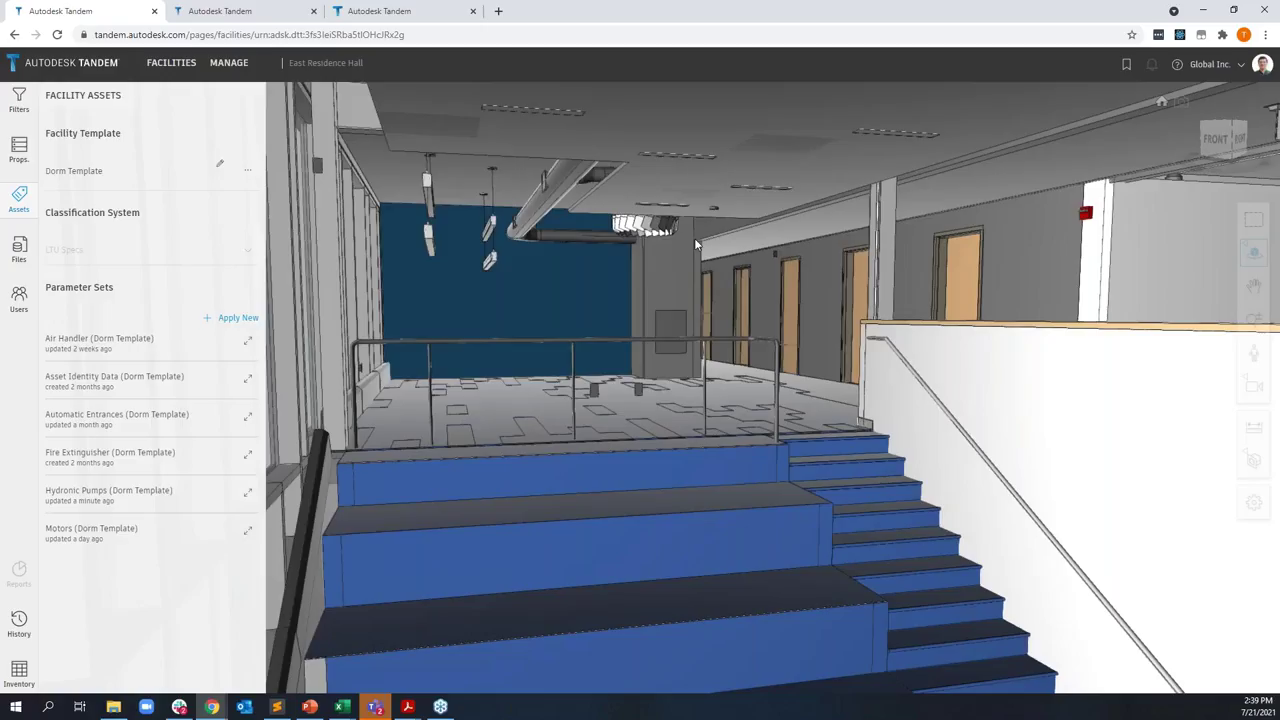
# Open the saved view Room - Mech 105 and display the properties of the nearer red end suction pump
pyautogui.click(19, 150)
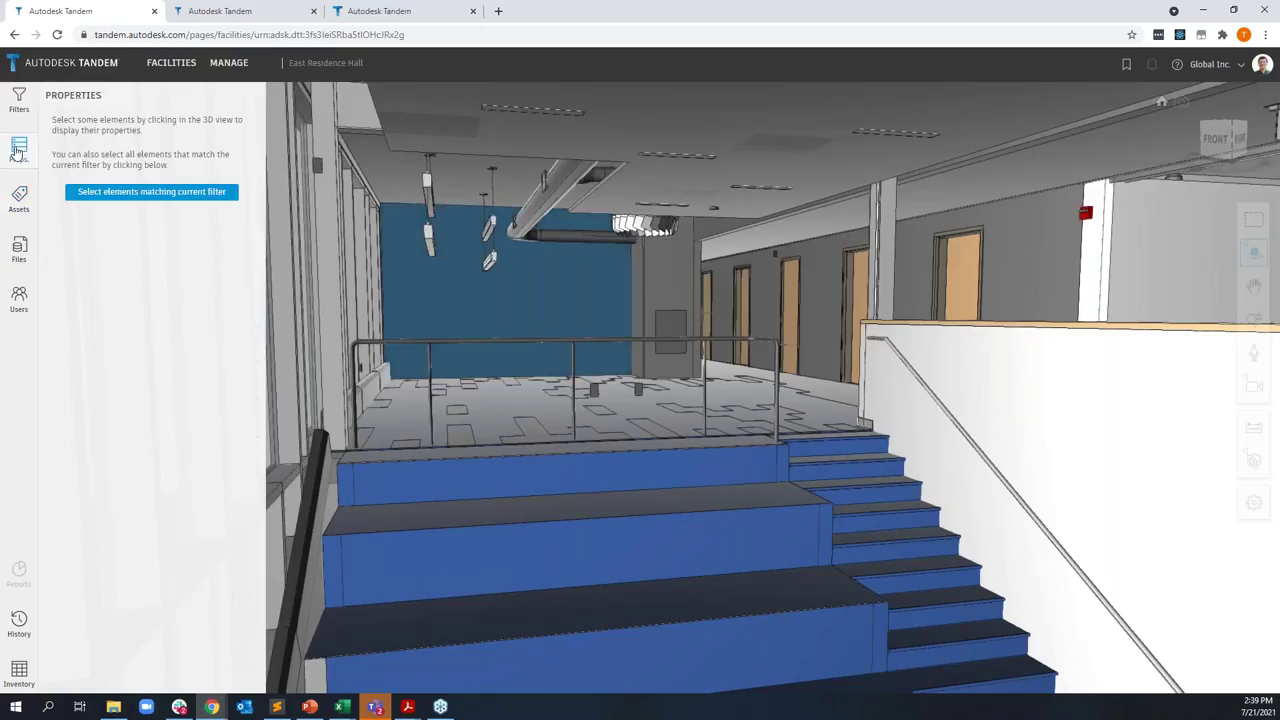
pyautogui.click(1126, 65)
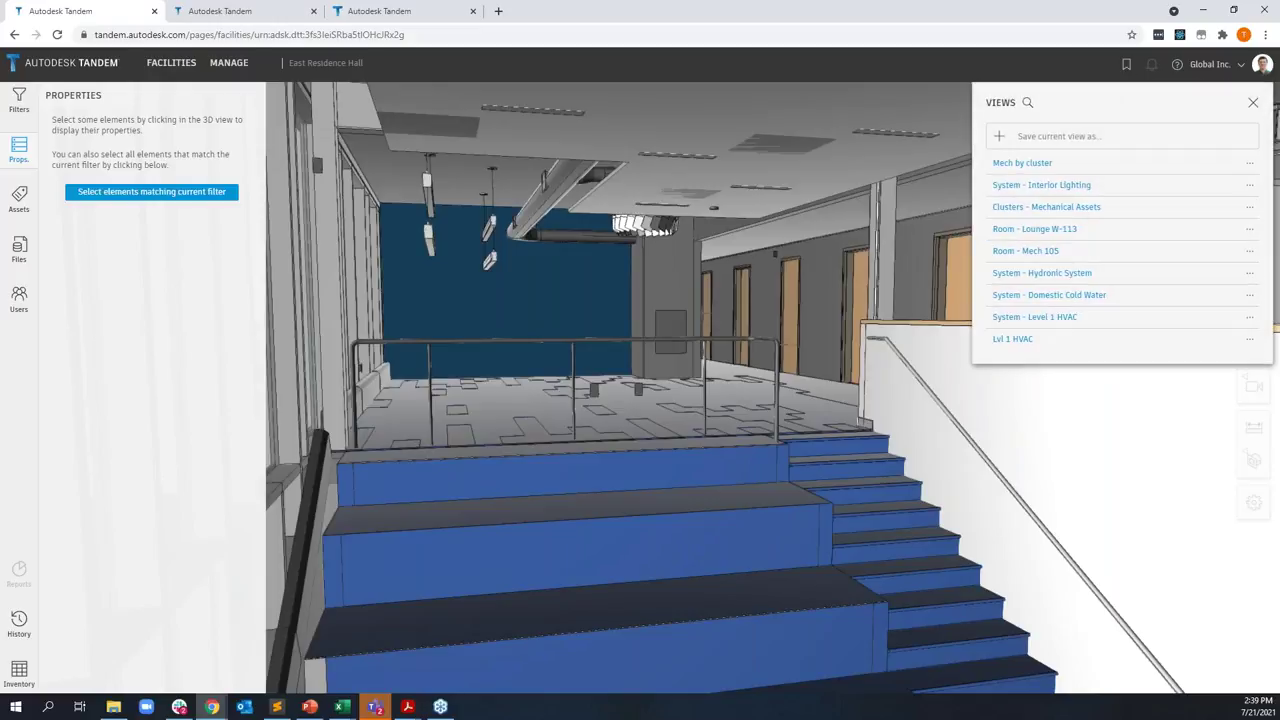
pyautogui.click(1045, 255)
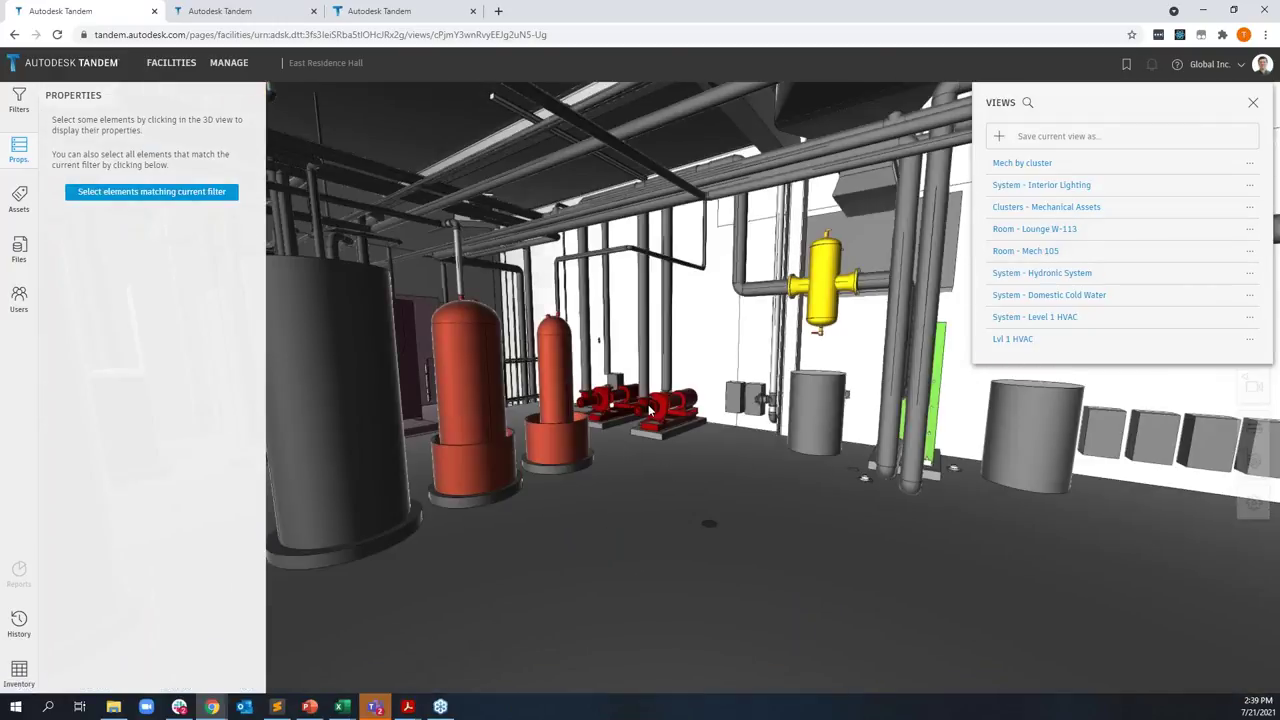
pyautogui.click(679, 404)
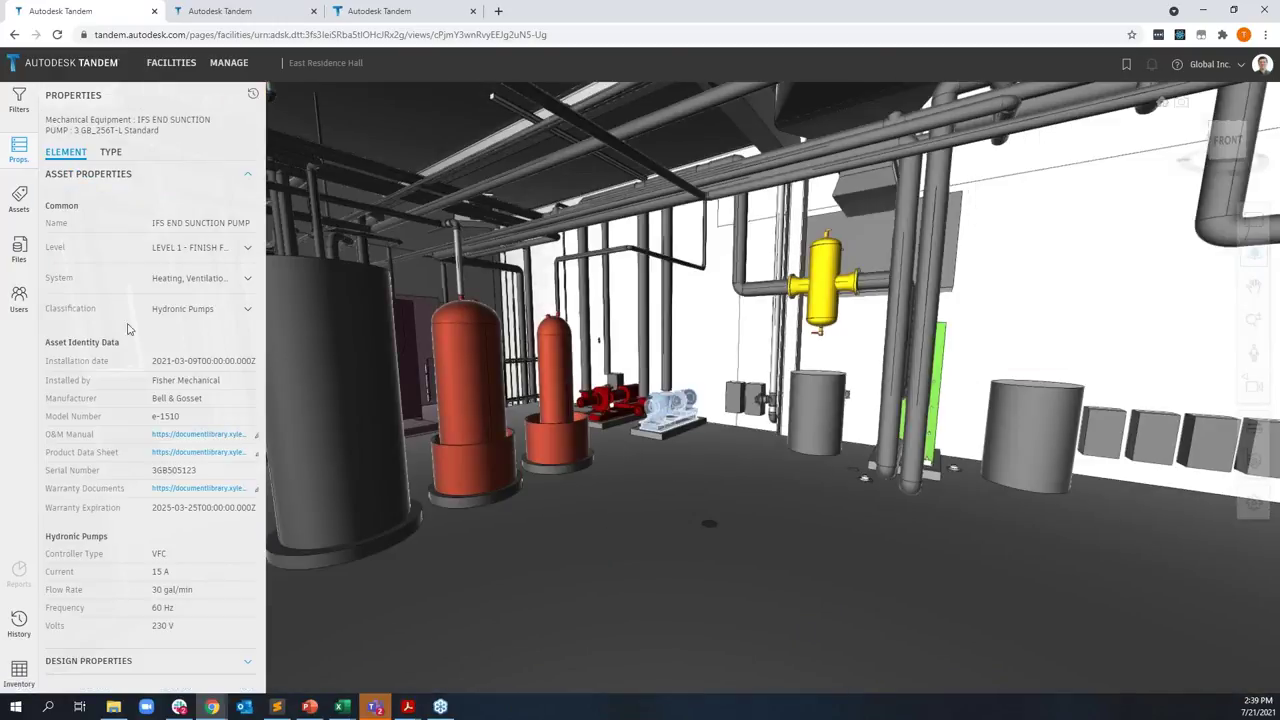
# Search the LTU Specs classifications for "hydro" and choose Hydronic Pumps as the selected pump's classification
pyautogui.click(199, 317)
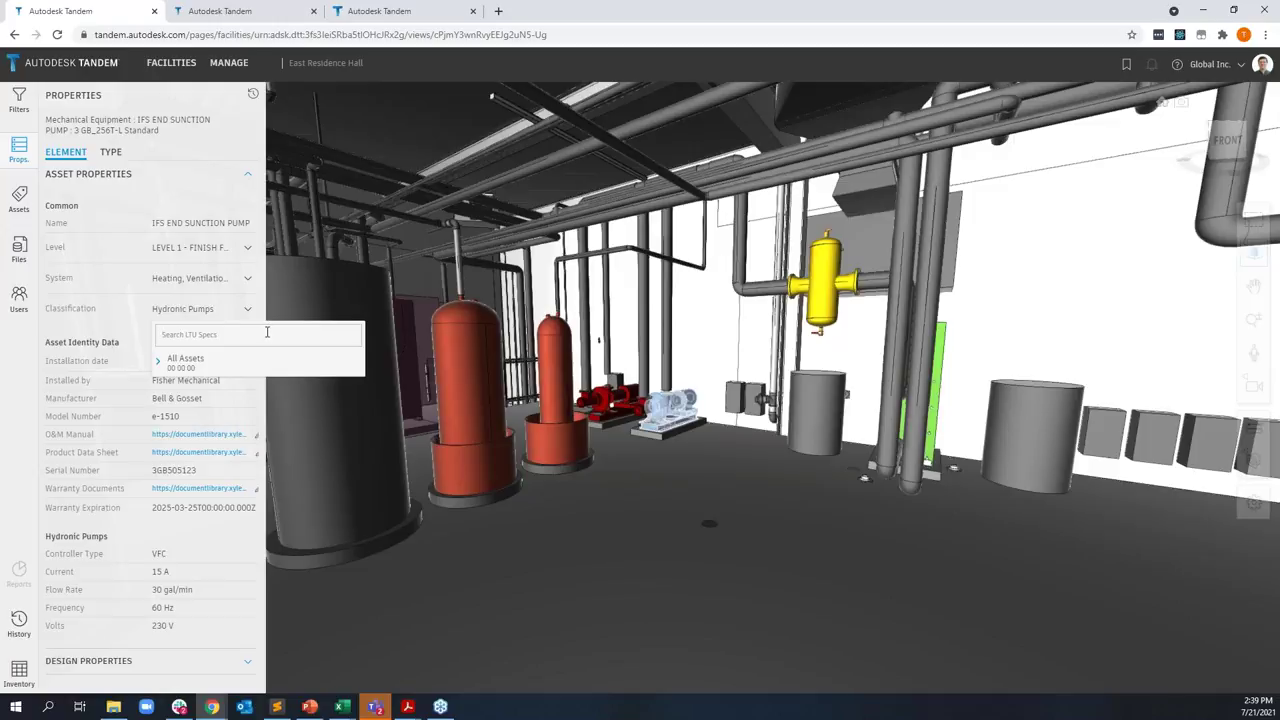
pyautogui.write('hyd')
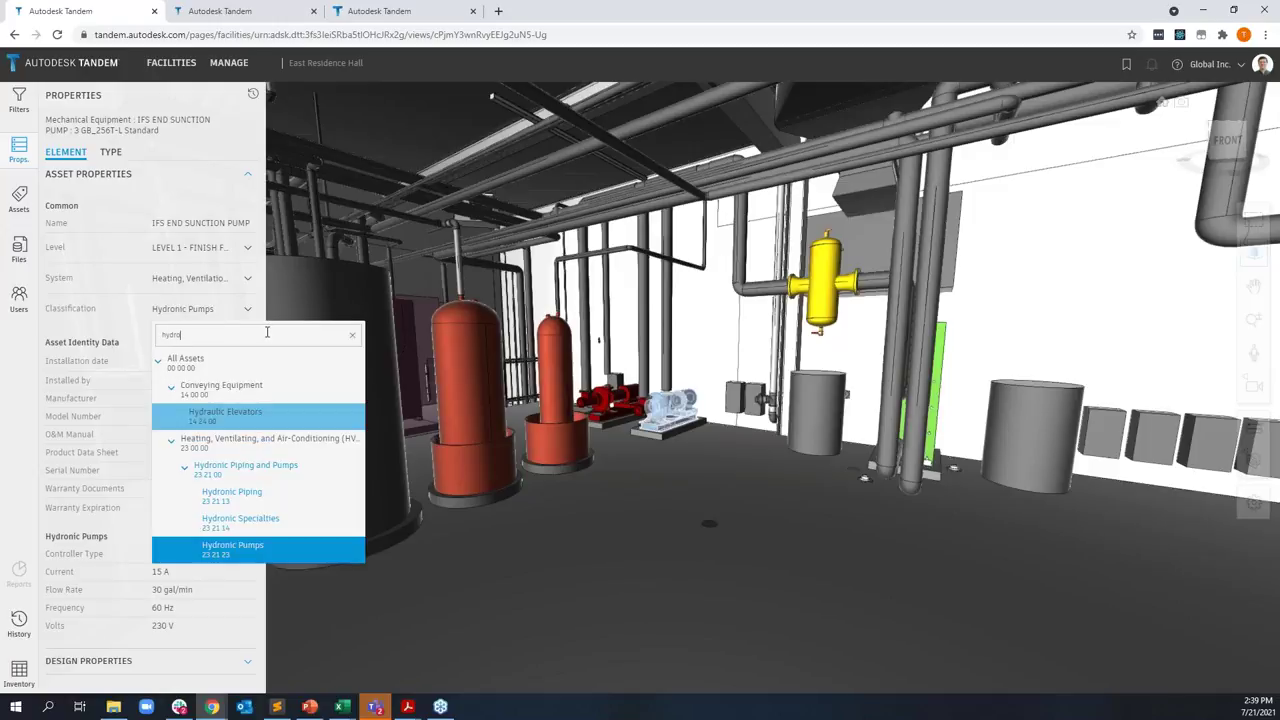
pyautogui.write('ro')
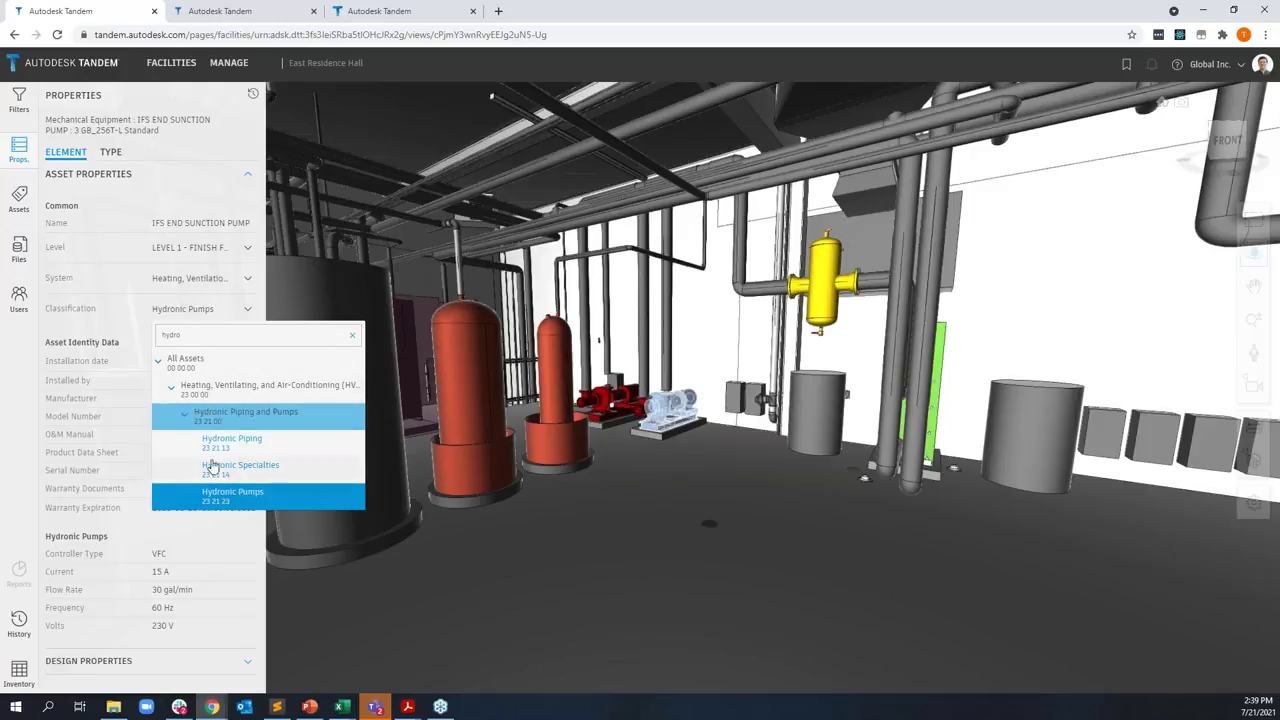
pyautogui.click(241, 495)
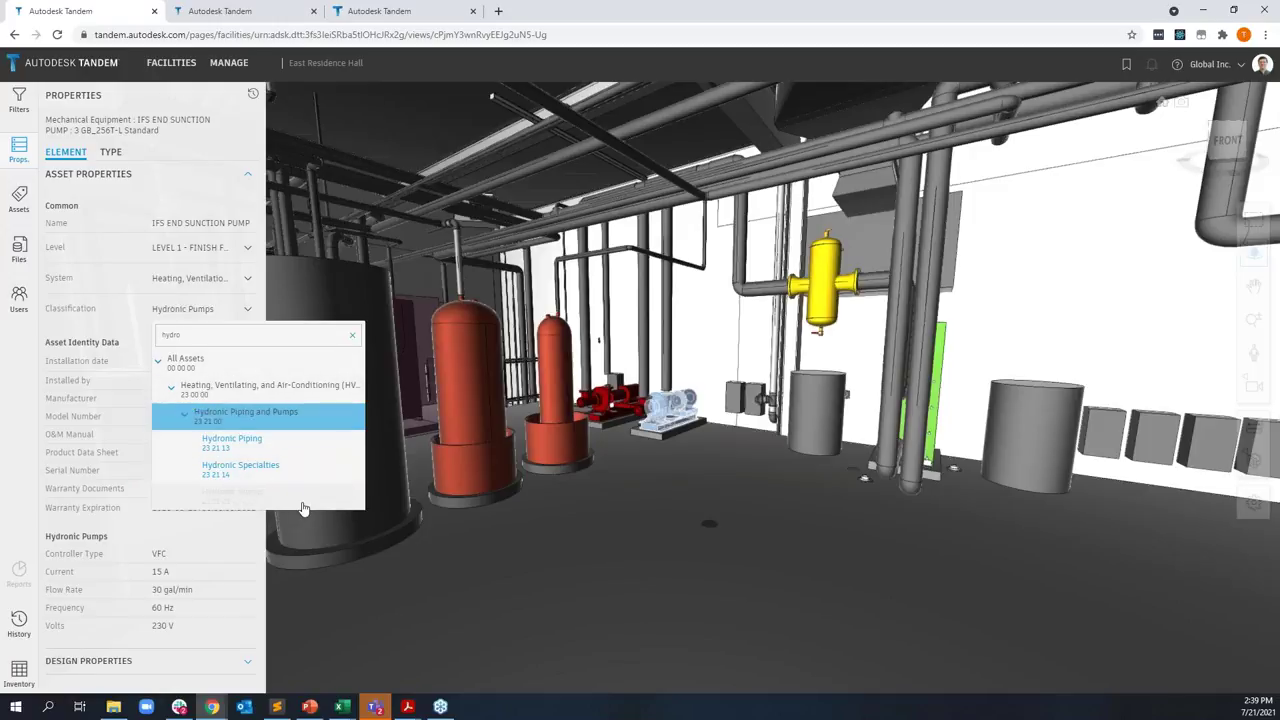